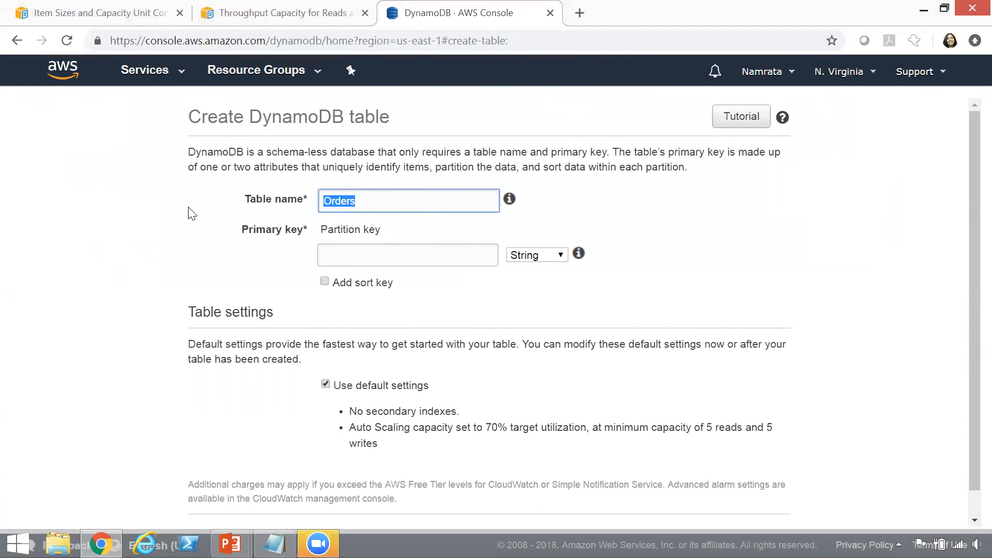
Create the Orders table with OrderID of type Number as partition key, keeping the default settings.
{"action": "left_click", "coordinate": [422, 258]}
{"action": "type", "text": "OrderID"}
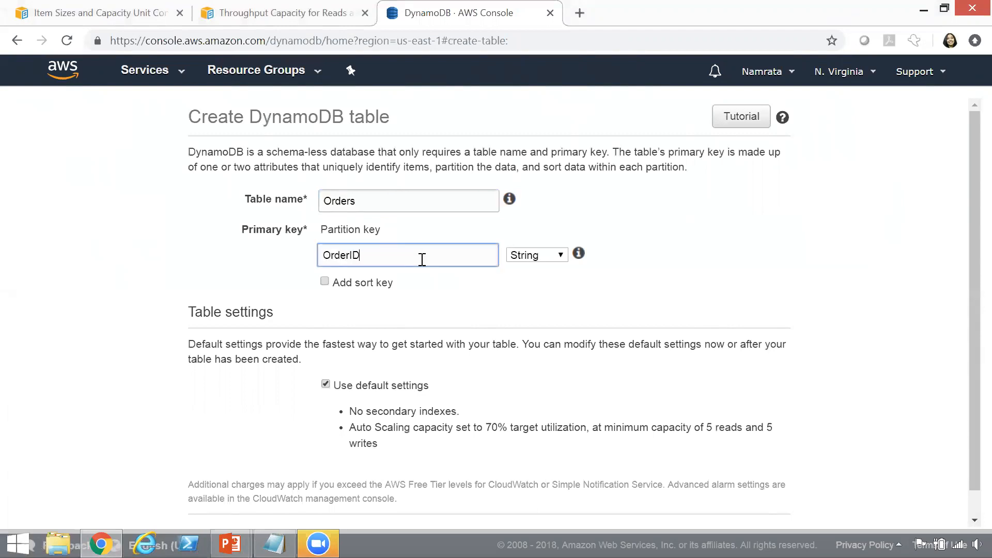
{"action": "left_click", "coordinate": [535, 255]}
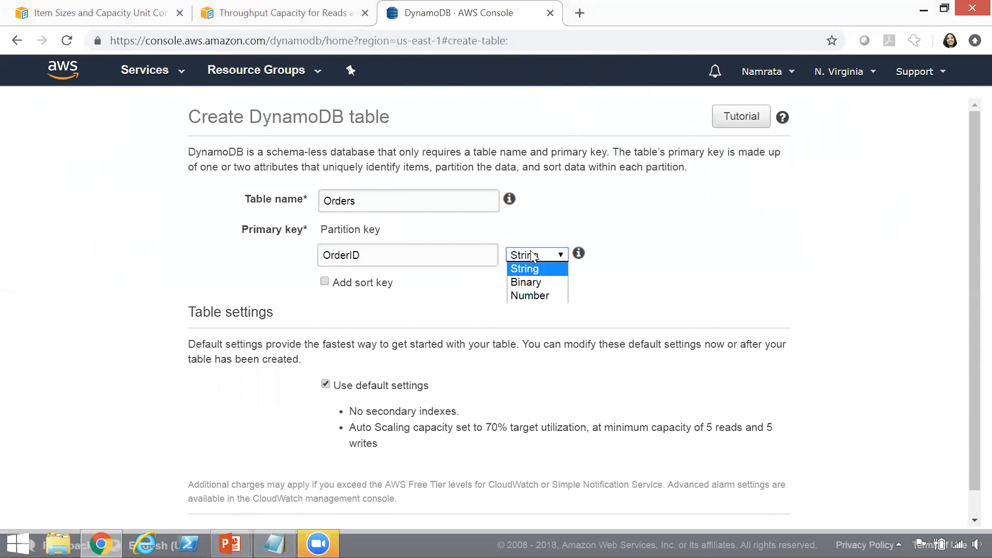
{"action": "left_click", "coordinate": [533, 296]}
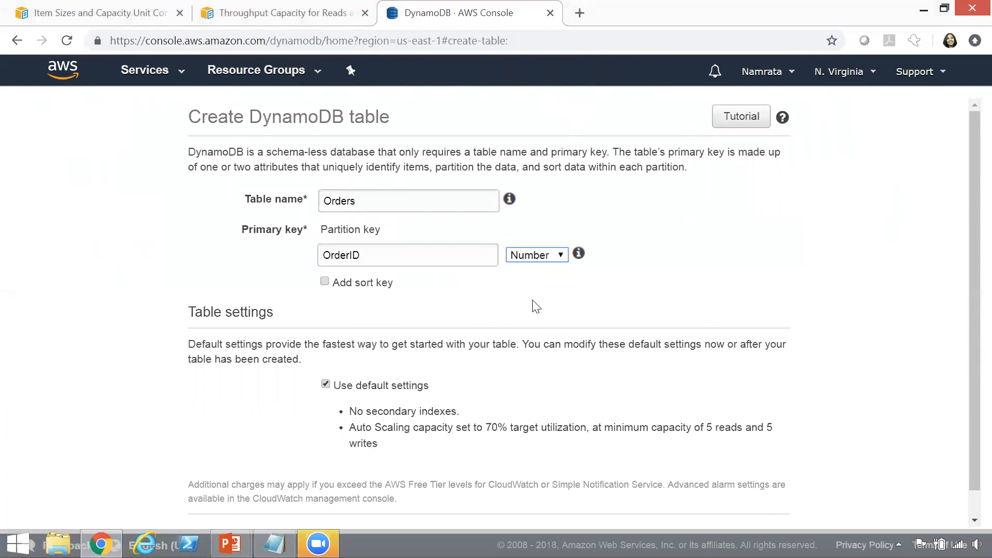
{"action": "scroll", "coordinate": [967, 253], "scroll_direction": "down", "scroll_amount": 1}
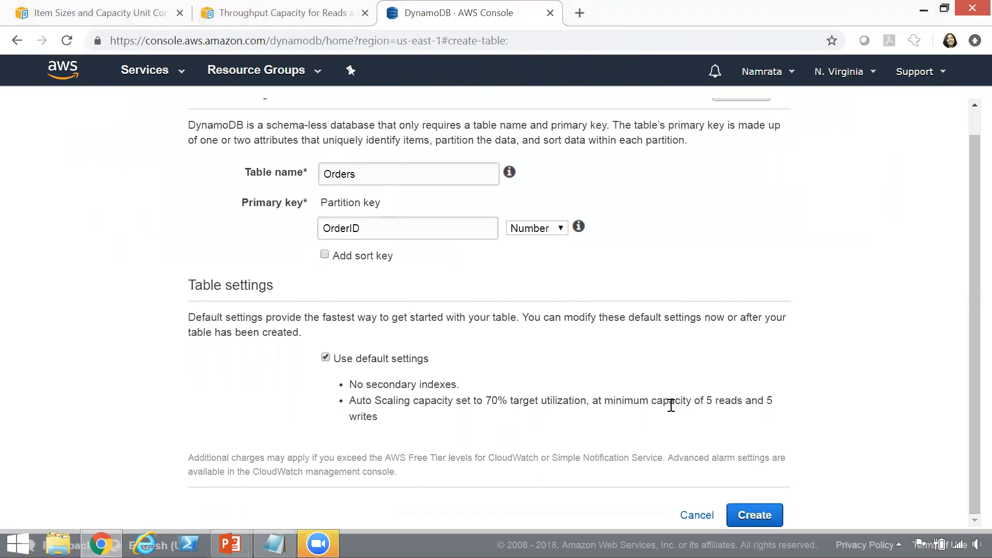
{"action": "left_click_drag", "start_coordinate": [655, 402], "coordinate": [780, 405]}
{"action": "left_click", "coordinate": [762, 514]}
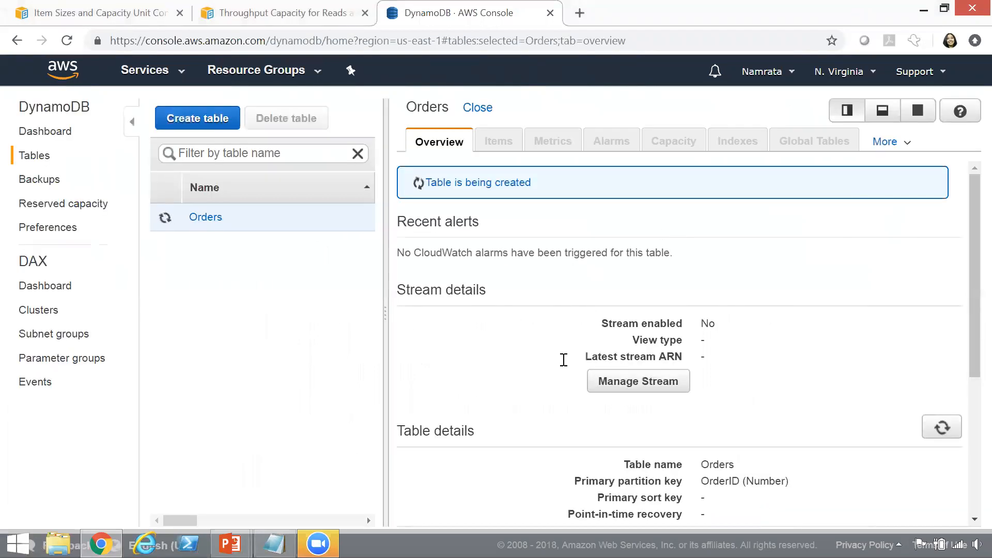
Examine the new table's name, partition key, and its point-in-time recovery, encryption and time-to-live settings.
{"action": "left_click_drag", "start_coordinate": [971, 243], "coordinate": [971, 192]}
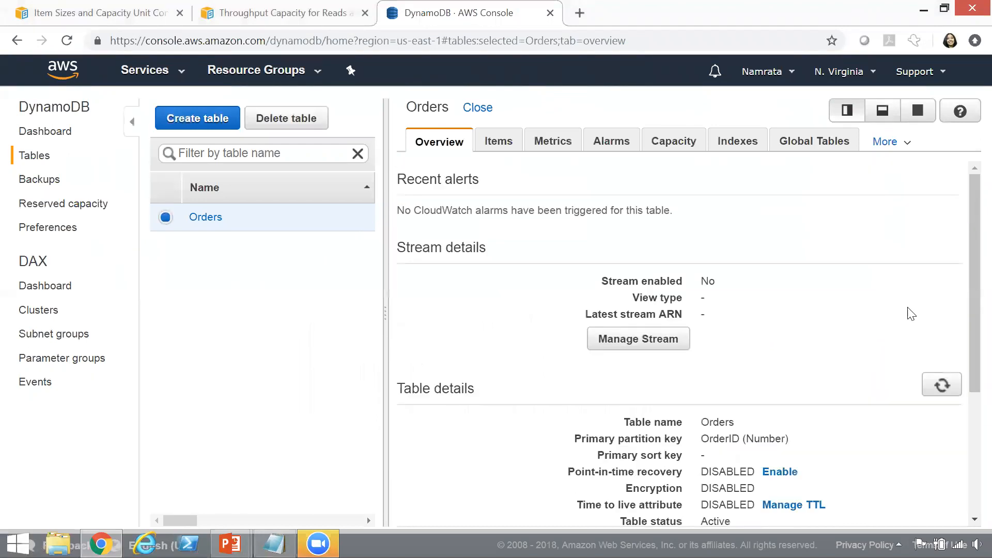
{"action": "left_click_drag", "start_coordinate": [969, 274], "coordinate": [968, 290]}
{"action": "double_click", "coordinate": [722, 387]}
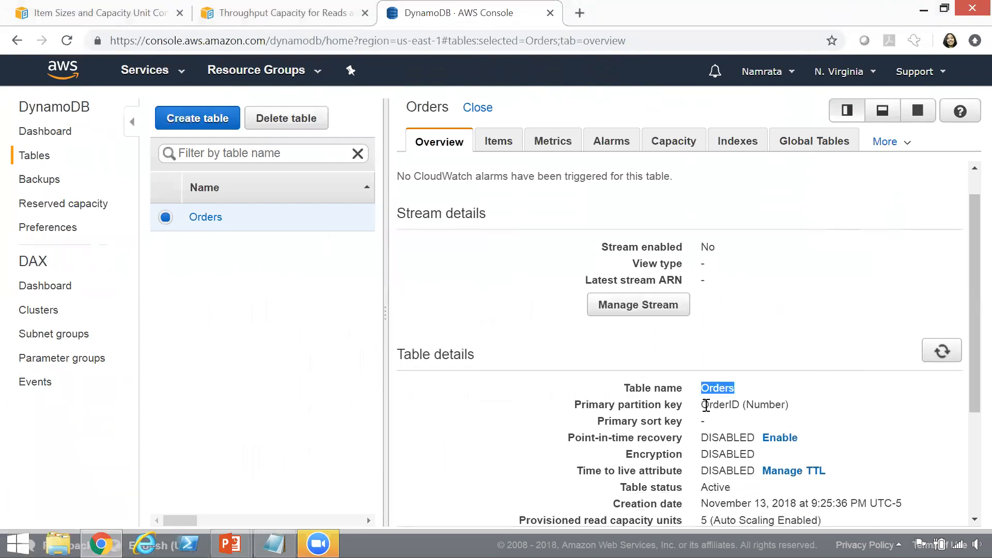
{"action": "left_click_drag", "start_coordinate": [701, 404], "coordinate": [750, 406]}
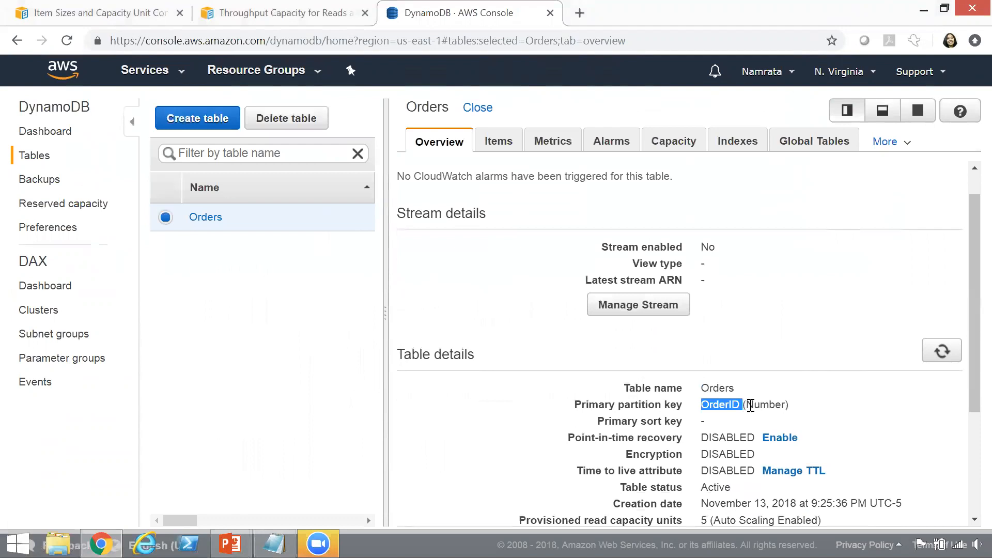
{"action": "left_click", "coordinate": [751, 406]}
{"action": "double_click", "coordinate": [751, 406]}
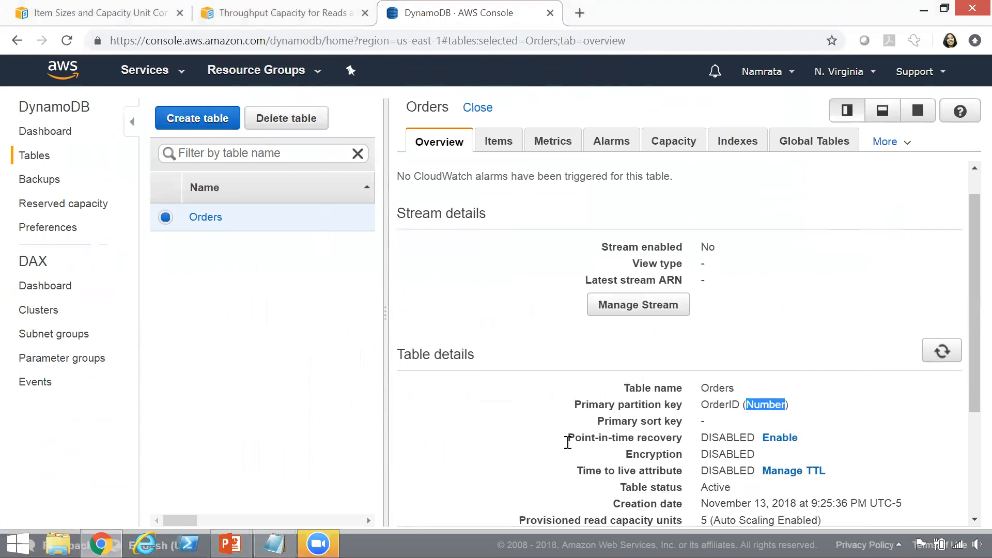
{"action": "left_click_drag", "start_coordinate": [567, 442], "coordinate": [819, 476]}
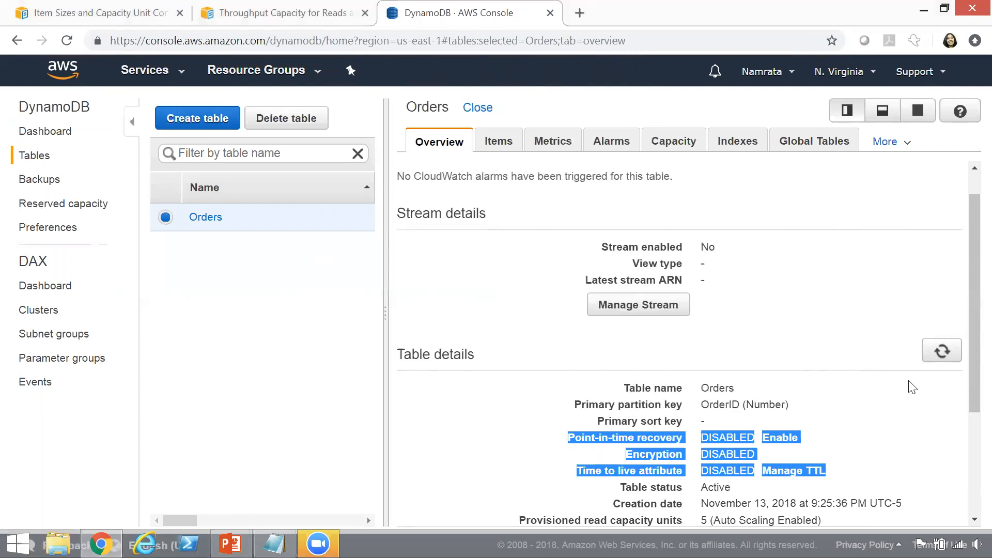
Review the Orders table's status, provisioned read and write capacity units, and item count.
{"action": "left_click_drag", "start_coordinate": [970, 376], "coordinate": [969, 479]}
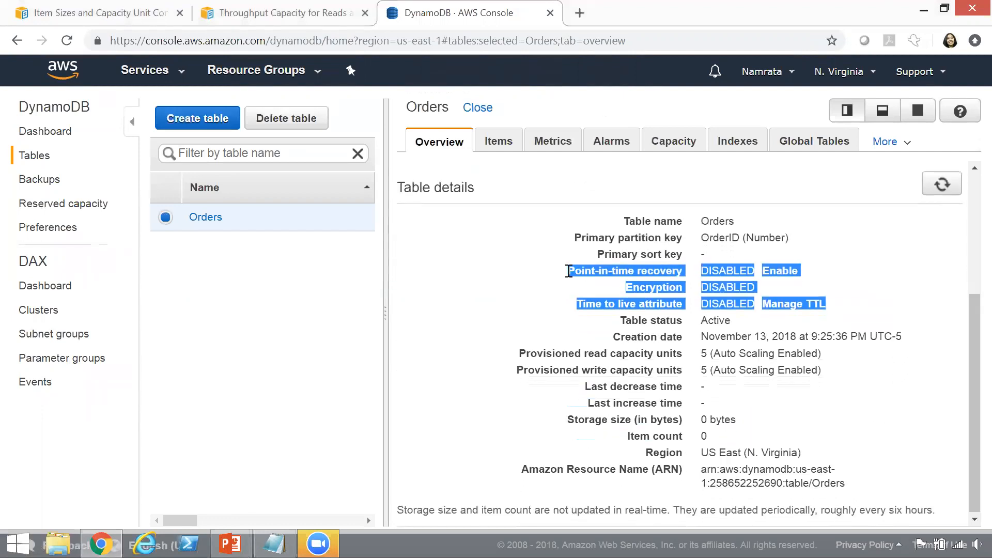
{"action": "left_click", "coordinate": [710, 322]}
{"action": "double_click", "coordinate": [710, 322]}
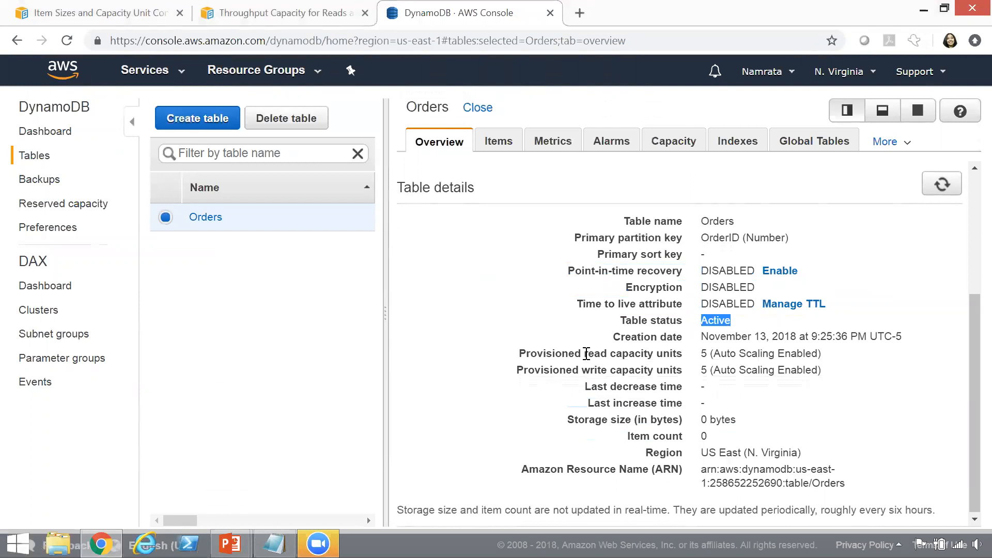
{"action": "left_click_drag", "start_coordinate": [585, 353], "coordinate": [696, 347]}
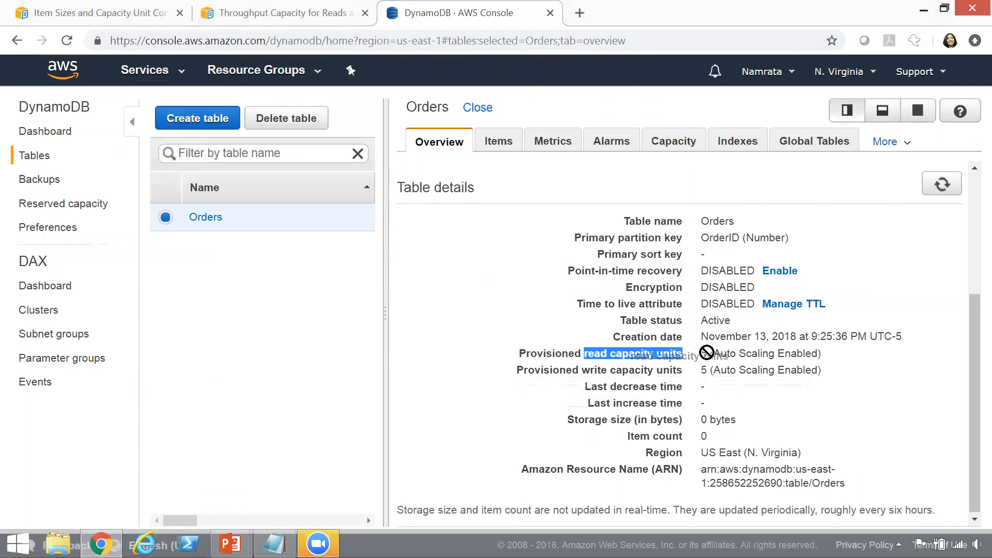
{"action": "left_click_drag", "start_coordinate": [586, 369], "coordinate": [695, 369]}
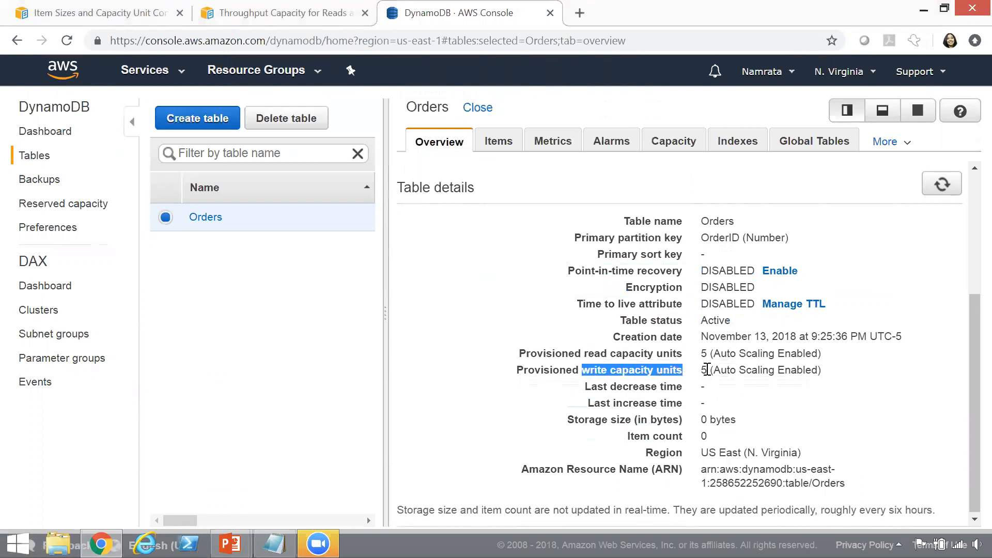
{"action": "left_click", "coordinate": [620, 436]}
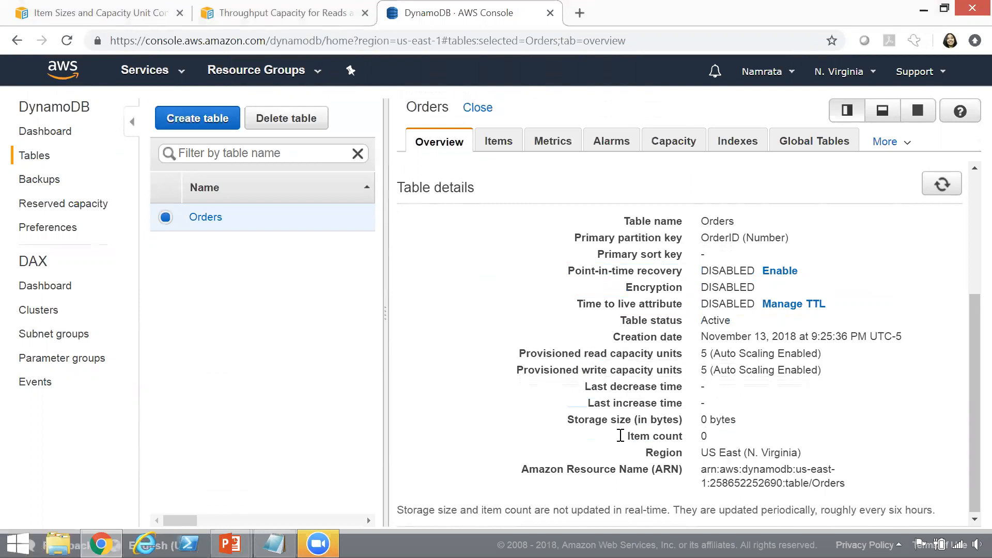
{"action": "left_click_drag", "start_coordinate": [620, 435], "coordinate": [706, 435]}
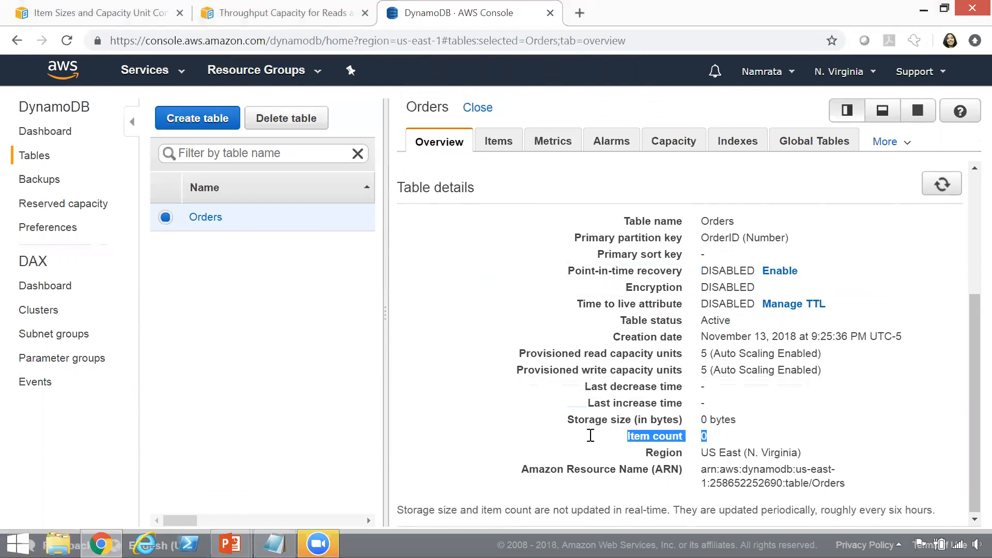
{"action": "left_click", "coordinate": [744, 424]}
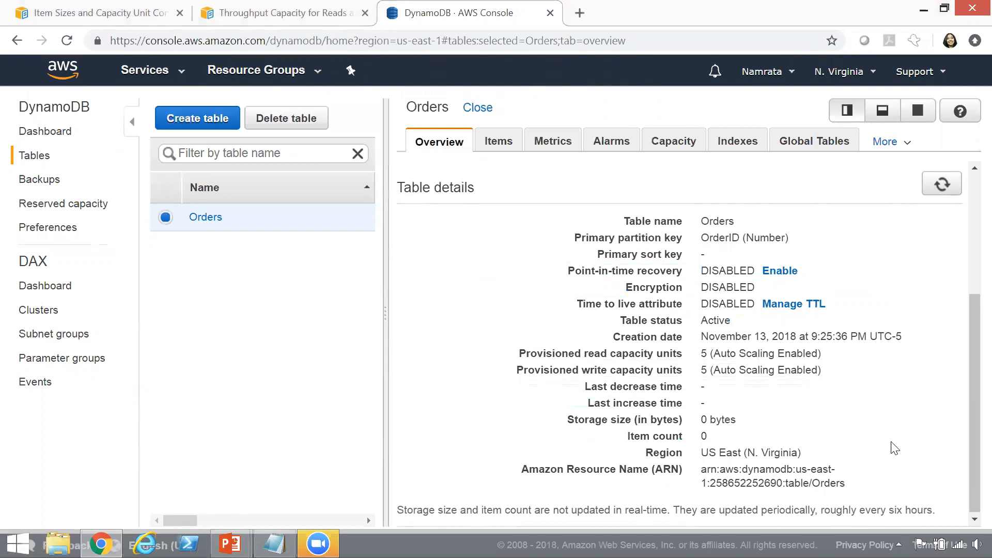
{"action": "left_click_drag", "start_coordinate": [971, 454], "coordinate": [968, 277]}
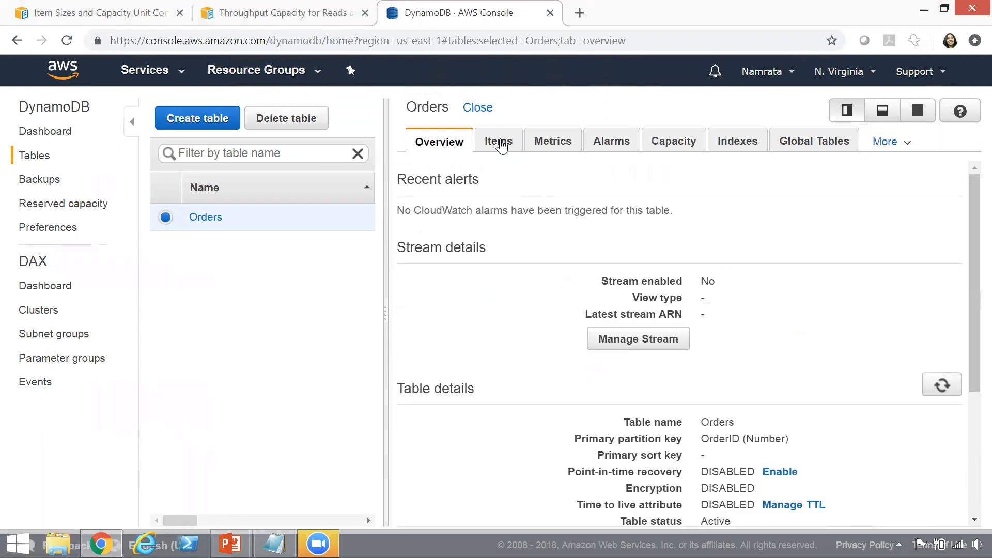
Start a new item in the Orders table with OrderID 1.
{"action": "left_click", "coordinate": [501, 146]}
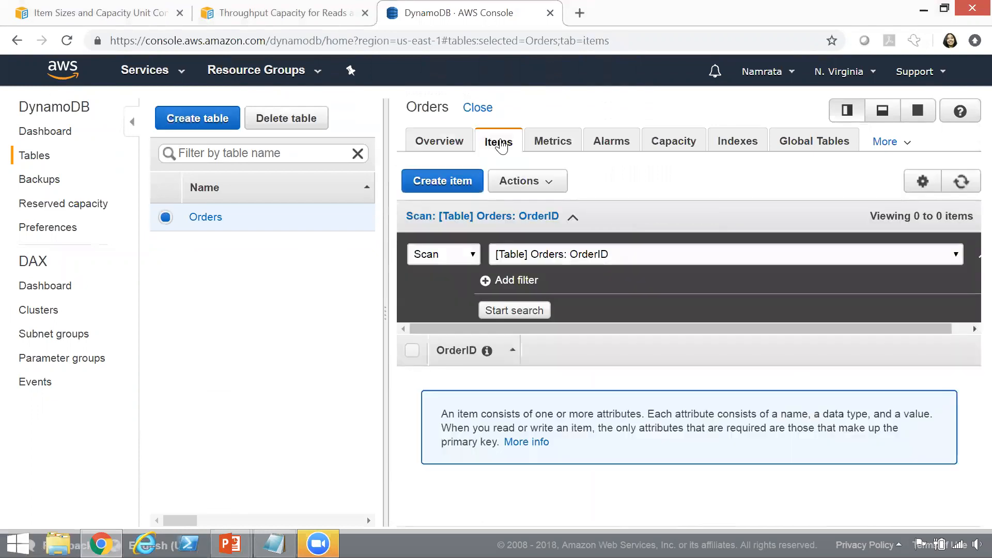
{"action": "left_click", "coordinate": [442, 182]}
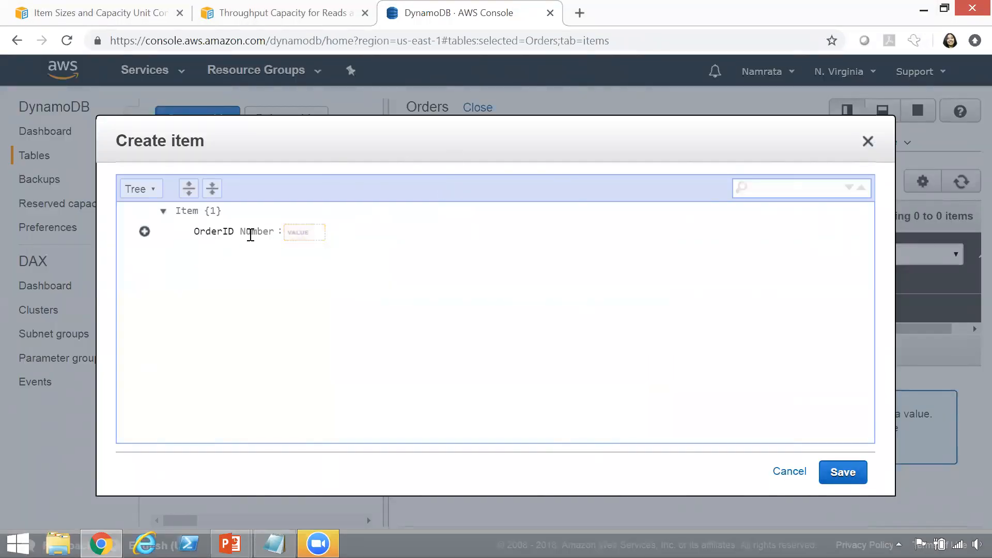
{"action": "left_click", "coordinate": [302, 232]}
{"action": "type", "text": "1"}
Append a String attribute named OrderName, with the customer's name in possessive form followed by "Order" as its value.
{"action": "left_click", "coordinate": [145, 232]}
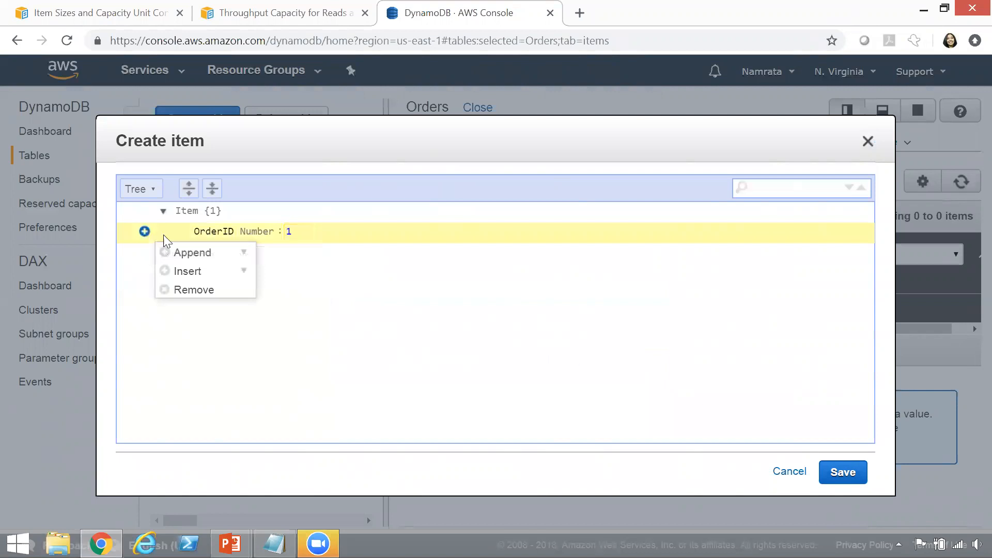
{"action": "left_click", "coordinate": [199, 258]}
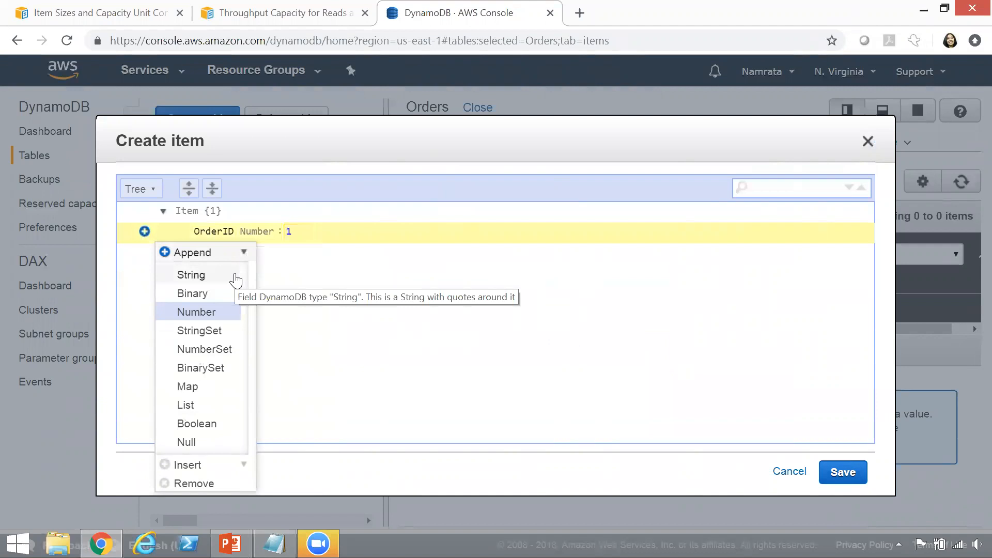
{"action": "left_click", "coordinate": [236, 277]}
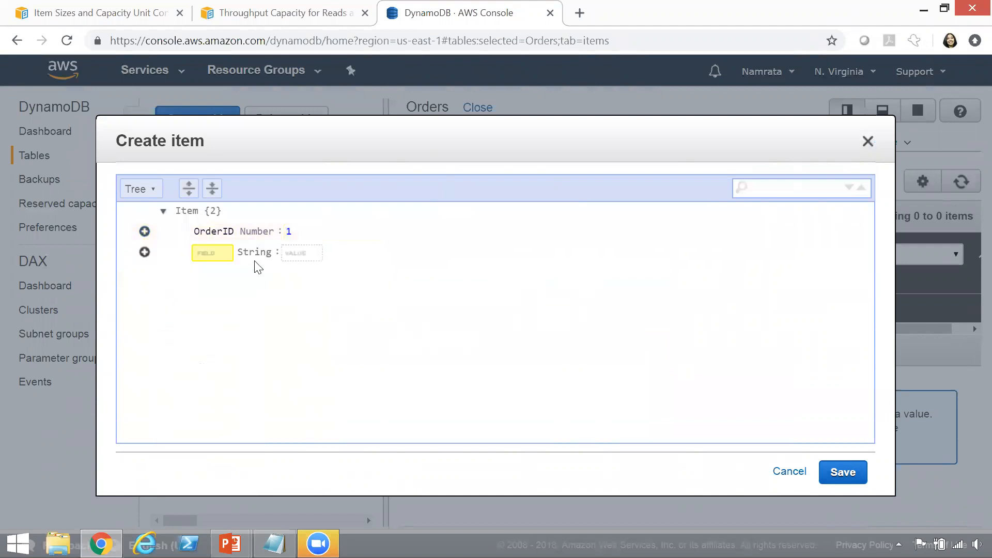
{"action": "type", "text": "OrderName"}
{"action": "left_click", "coordinate": [309, 252]}
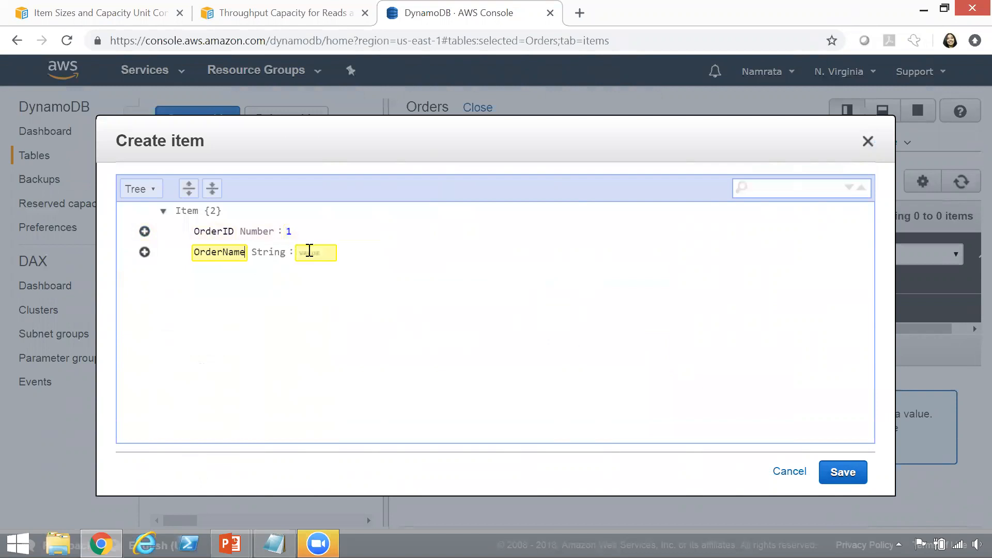
{"action": "type", "text": "Nam's "}
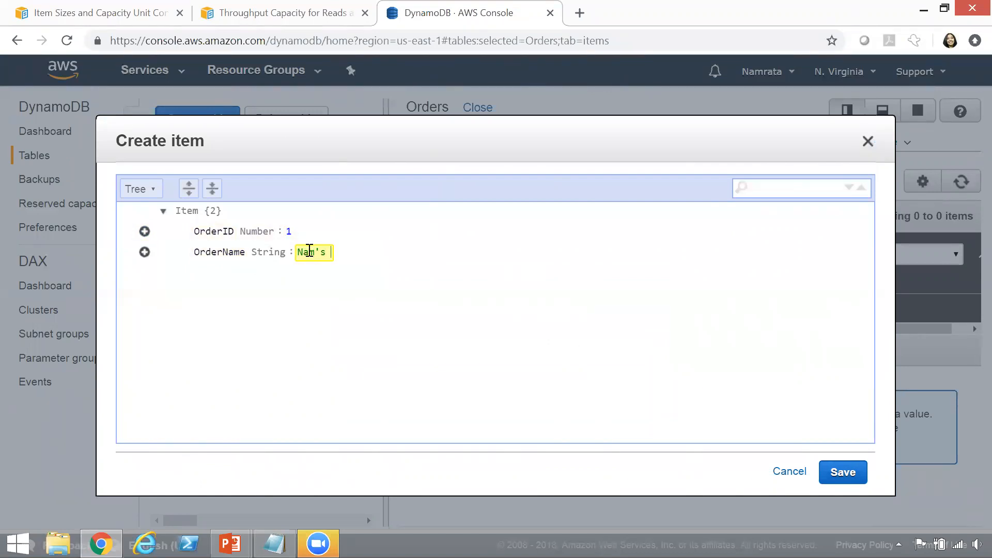
{"action": "type", "text": "Order"}
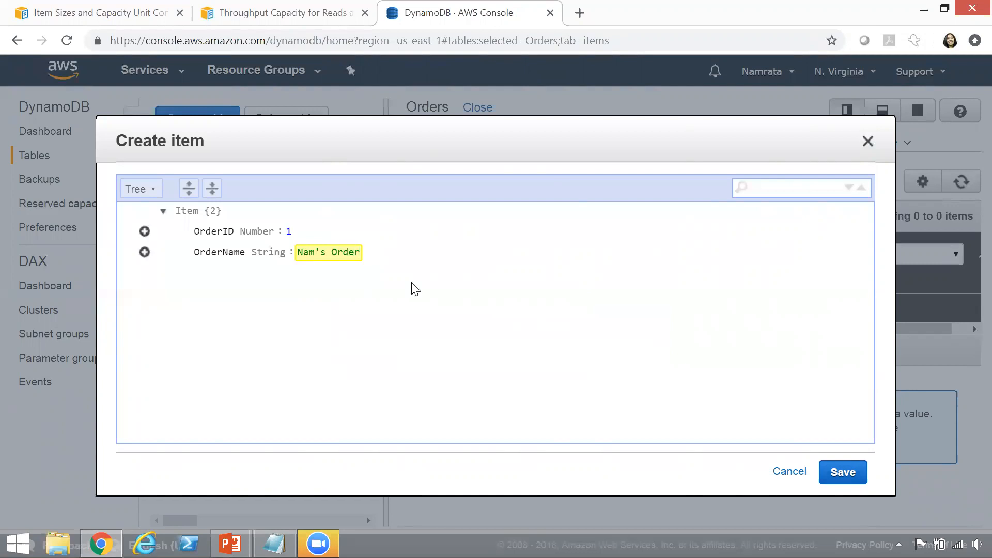
{"action": "left_click", "coordinate": [267, 308]}
Append a List attribute named OrderItems after OrderName.
{"action": "left_click", "coordinate": [144, 252]}
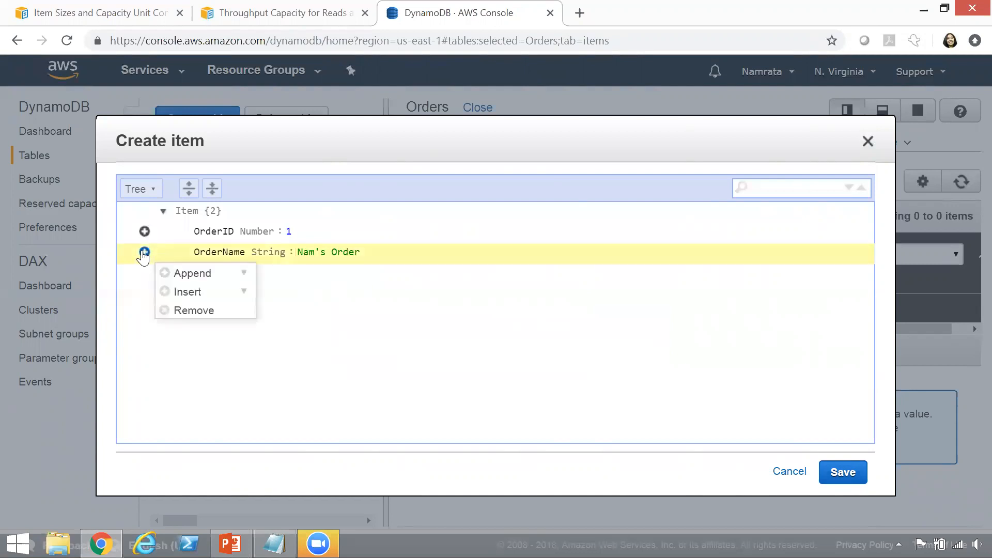
{"action": "mouse_move", "coordinate": [196, 273]}
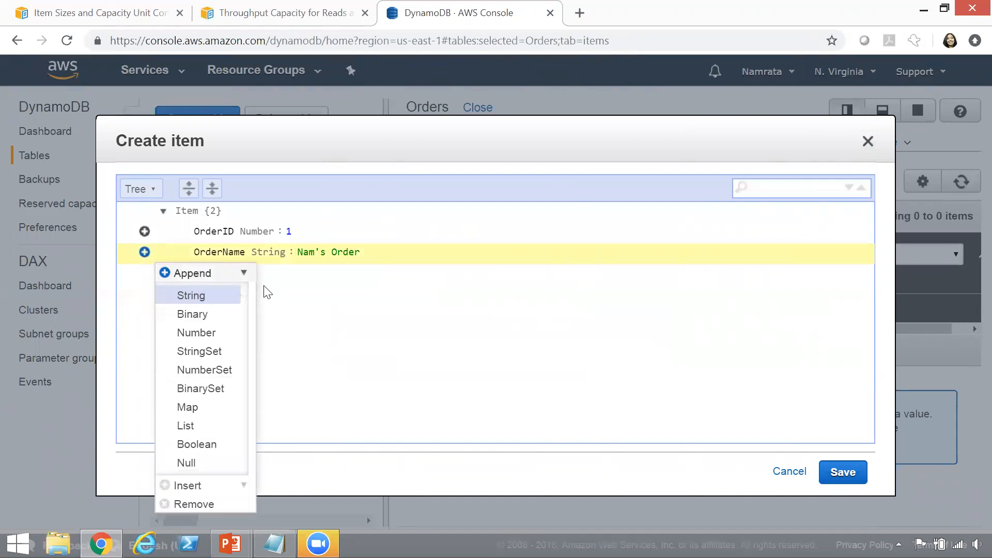
{"action": "left_click", "coordinate": [217, 432]}
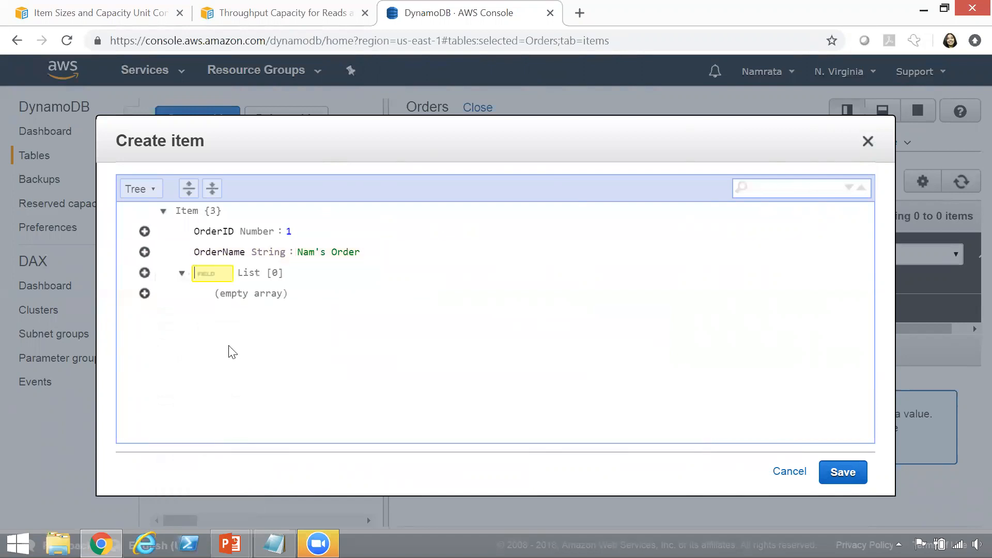
{"action": "type", "text": "OrderItems"}
{"action": "left_click", "coordinate": [243, 299]}
Add a String element with the value Soap to the empty OrderItems list.
{"action": "left_click", "coordinate": [141, 296]}
{"action": "mouse_move", "coordinate": [201, 315]}
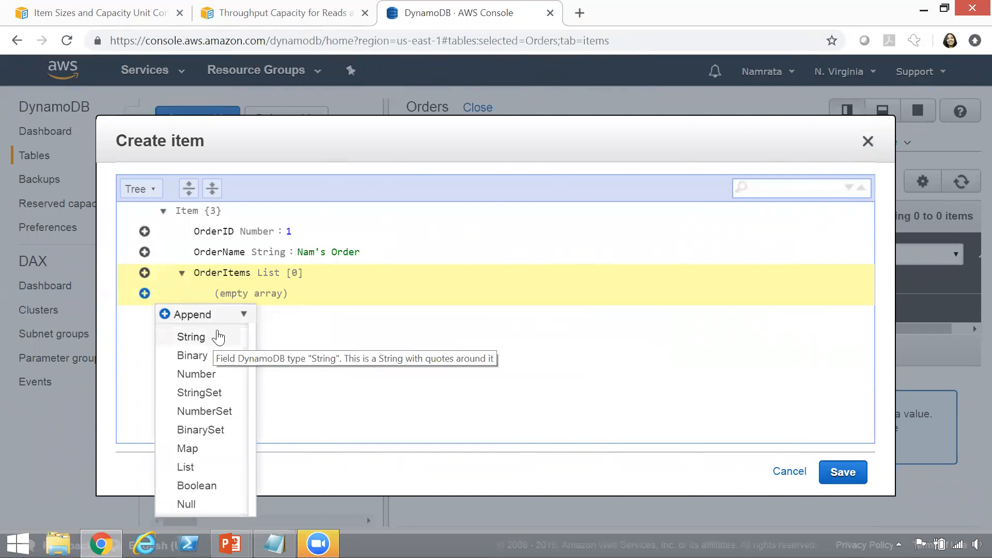
{"action": "left_click", "coordinate": [219, 337]}
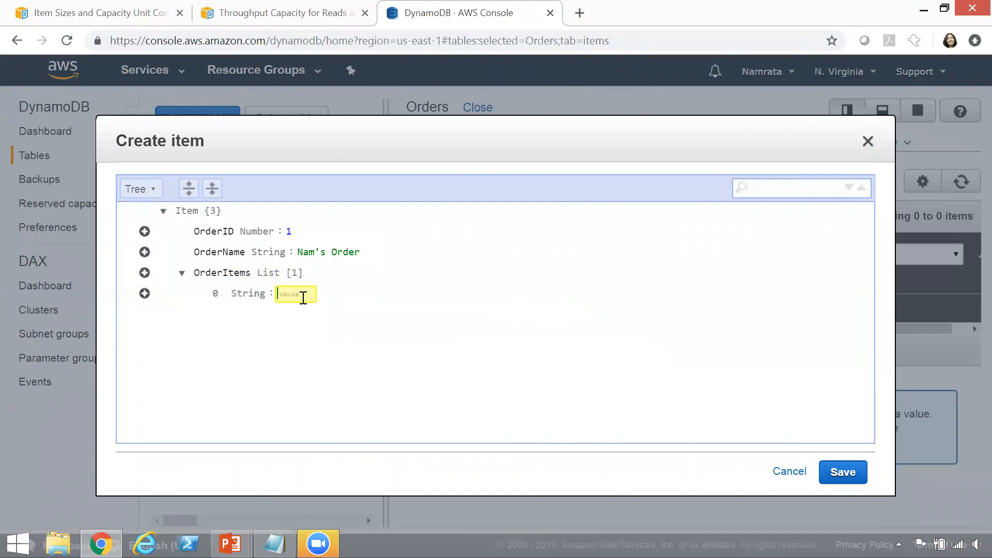
{"action": "type", "text": "Soap"}
{"action": "left_click", "coordinate": [241, 346]}
Append a second String element to OrderItems with "Toilet" and "Paper" on separate lines, and save the item.
{"action": "left_click", "coordinate": [144, 294]}
{"action": "left_click", "coordinate": [210, 316]}
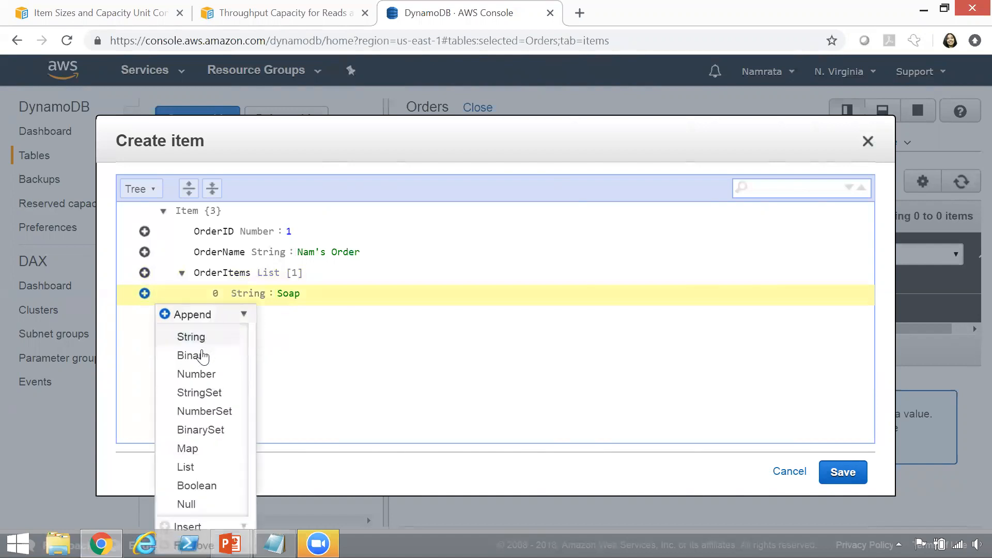
{"action": "left_click", "coordinate": [206, 339]}
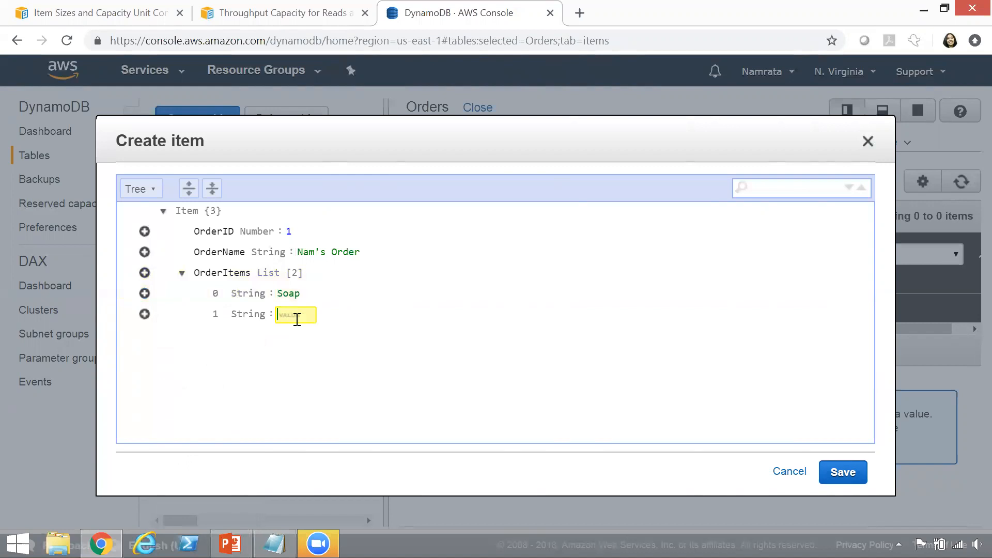
{"action": "type", "text": "P"}
{"action": "key", "text": "BackSpace"}
{"action": "type", "text": "Paper"}
{"action": "key", "text": "Return"}
{"action": "type", "text": "toil"}
{"action": "key", "text": "BackSpace"}
{"action": "key", "text": "BackSpace"}
{"action": "key", "text": "BackSpace"}
{"action": "key", "text": "BackSpace"}
{"action": "type", "text": "Toilet"}
{"action": "left_click", "coordinate": [270, 400]}
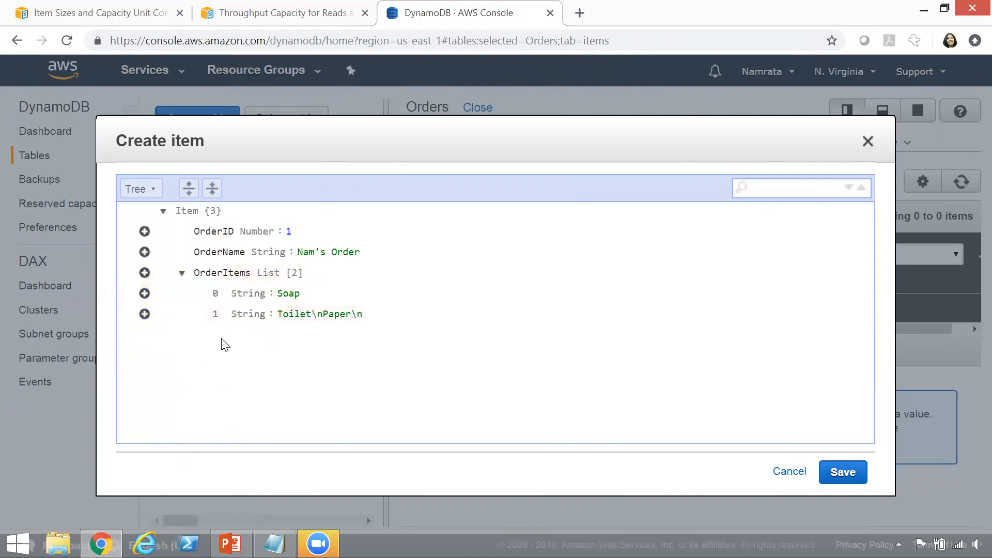
{"action": "left_click", "coordinate": [853, 473]}
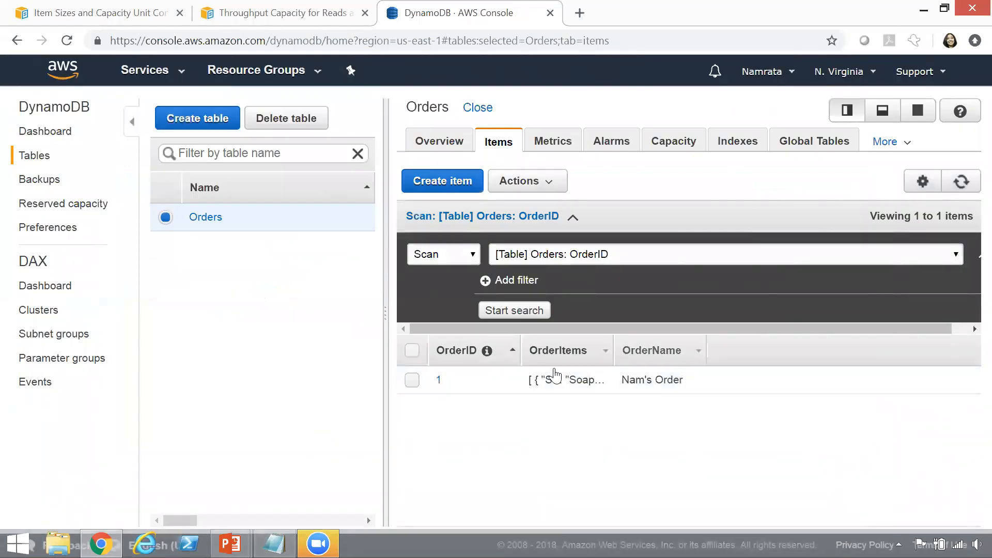
Start a second item in the Orders table, enter its OrderID number, and append a String attribute named OrderDate with the value 11 Nov 2018.
{"action": "left_click", "coordinate": [455, 182]}
{"action": "left_click", "coordinate": [305, 231]}
{"action": "type", "text": "34"}
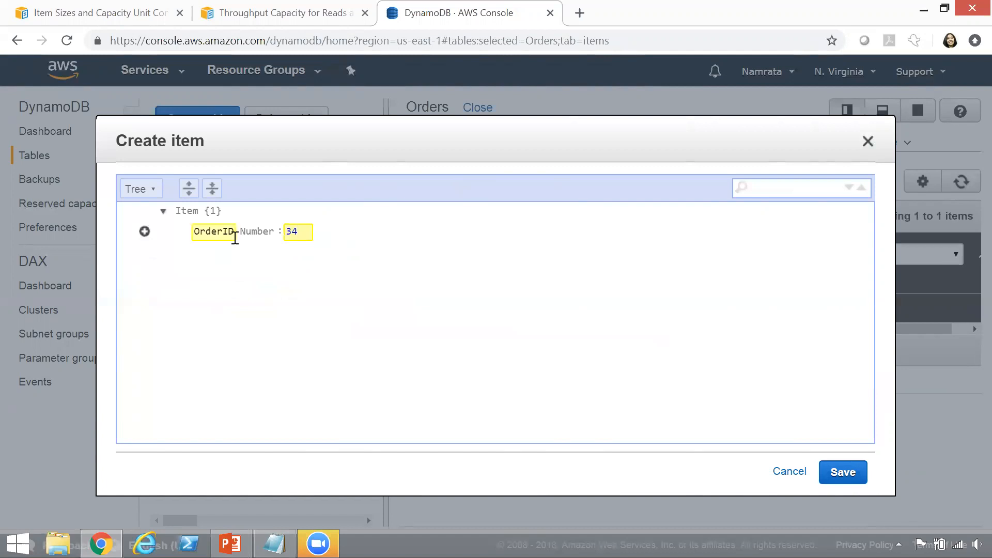
{"action": "left_click", "coordinate": [145, 231]}
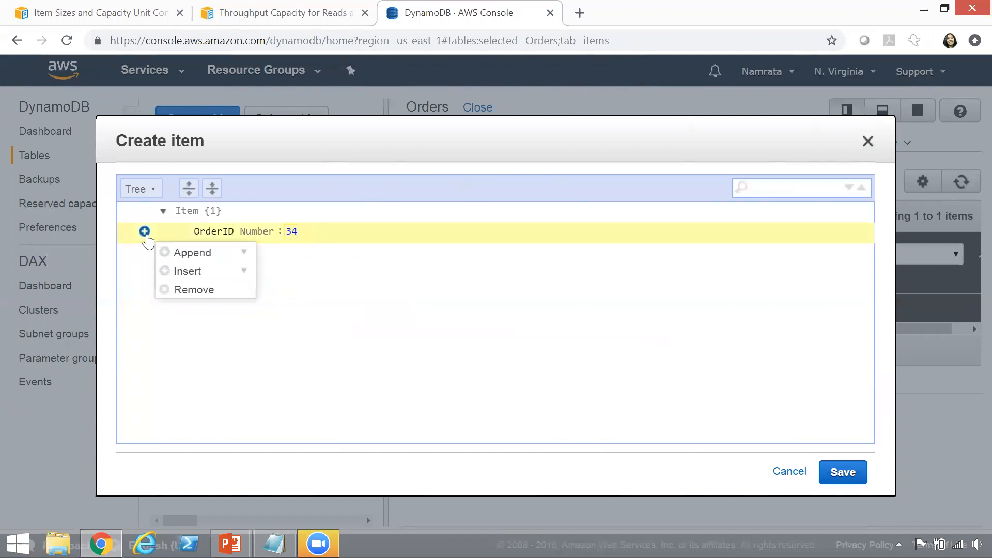
{"action": "mouse_move", "coordinate": [189, 252]}
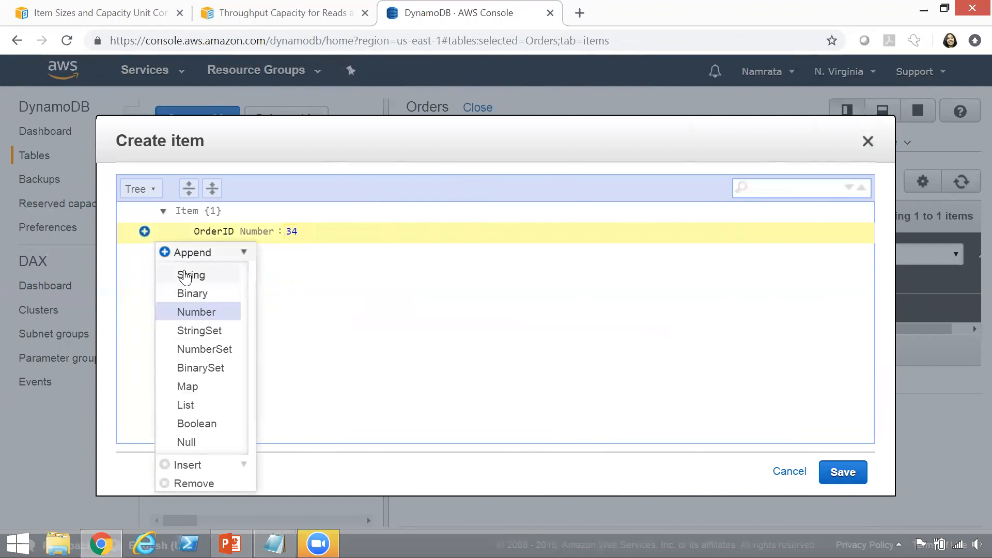
{"action": "left_click", "coordinate": [190, 275]}
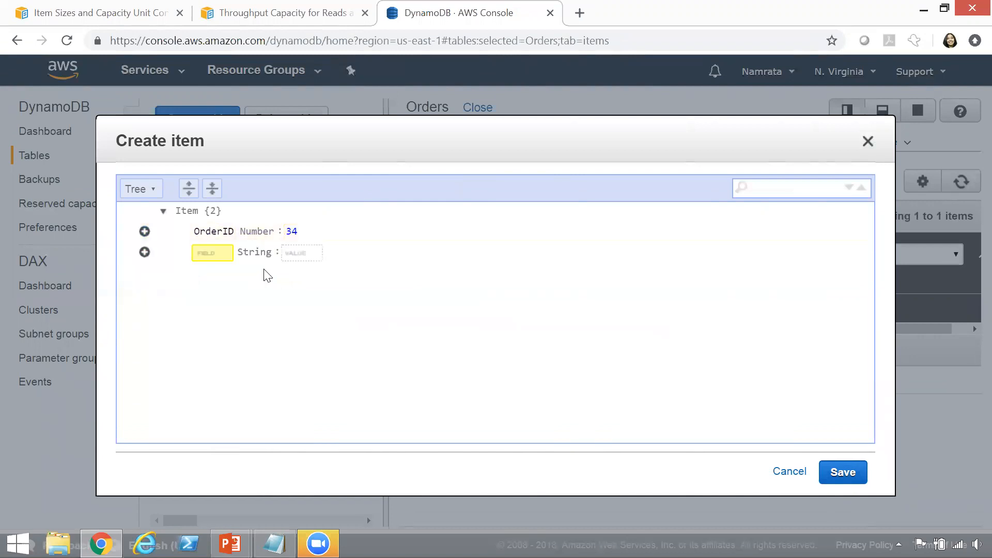
{"action": "type", "text": "OrderDate"}
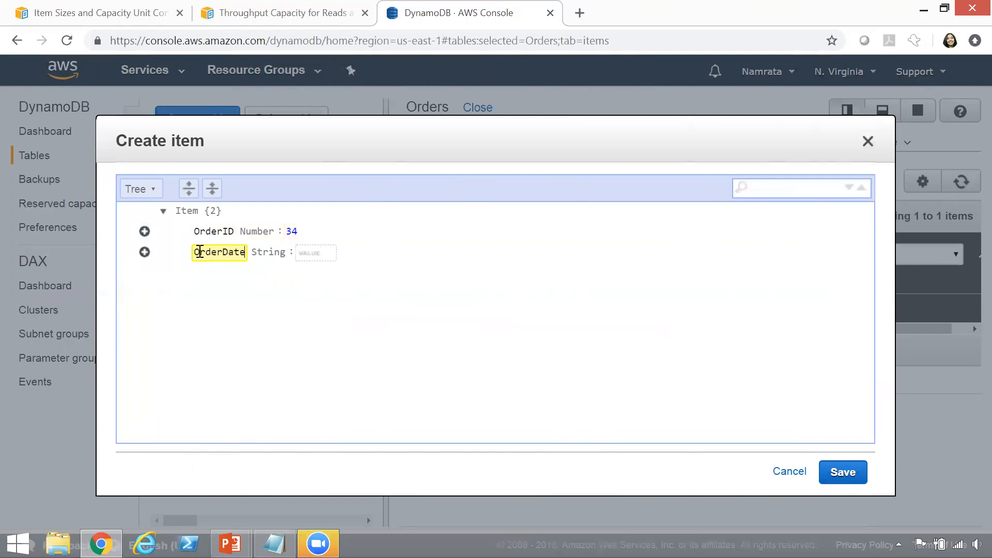
{"action": "left_click", "coordinate": [317, 252]}
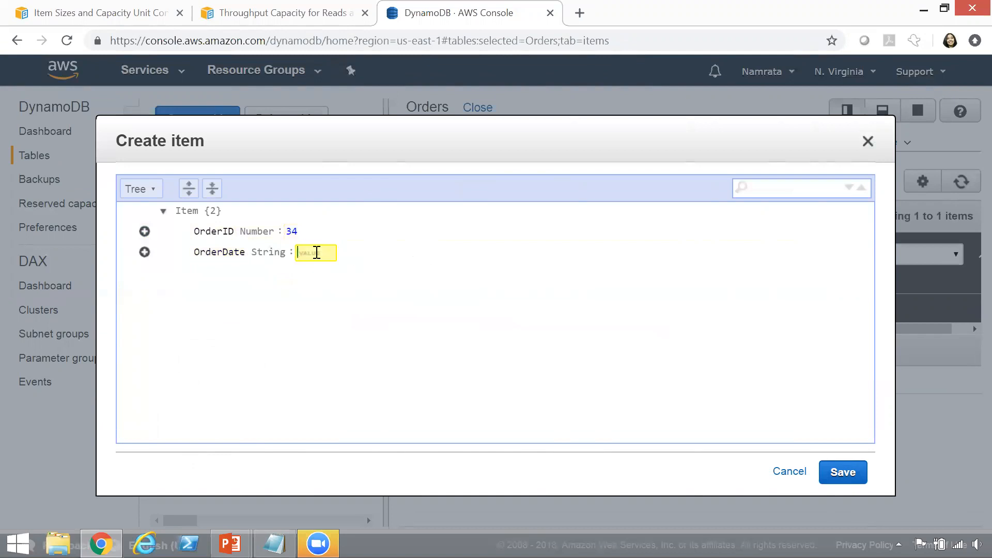
{"action": "type", "text": "11 N"}
{"action": "type", "text": "ov 2018"}
Append a Boolean attribute named OrderStatus with the value true after OrderDate, and save the item.
{"action": "left_click", "coordinate": [144, 251]}
{"action": "mouse_move", "coordinate": [170, 277]}
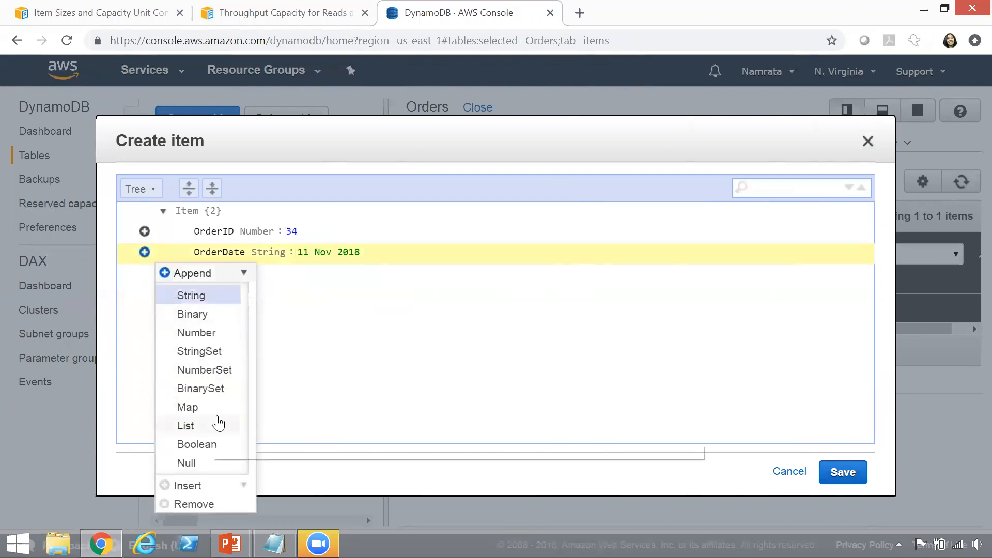
{"action": "left_click", "coordinate": [213, 444]}
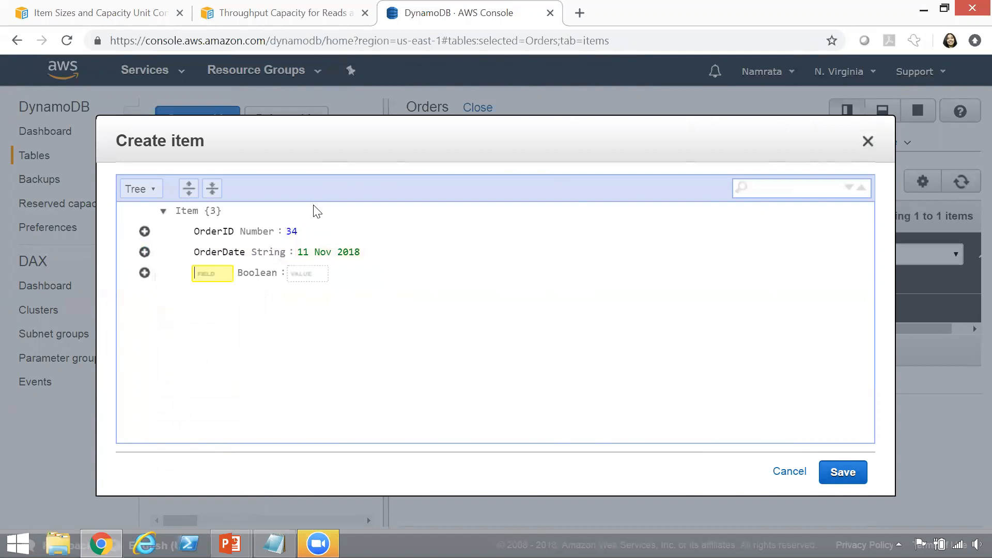
{"action": "type", "text": "Status"}
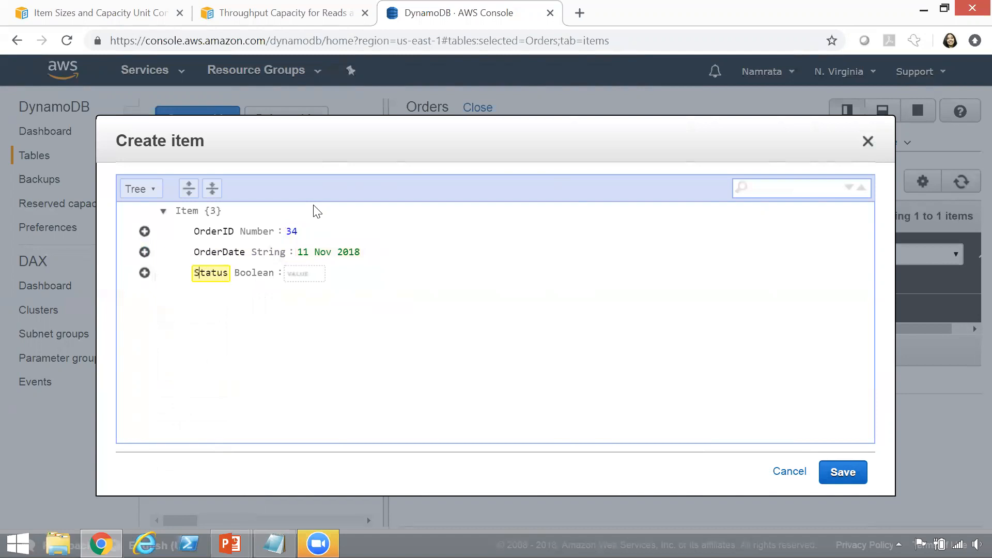
{"action": "type", "text": "Or"}
{"action": "type", "text": "der"}
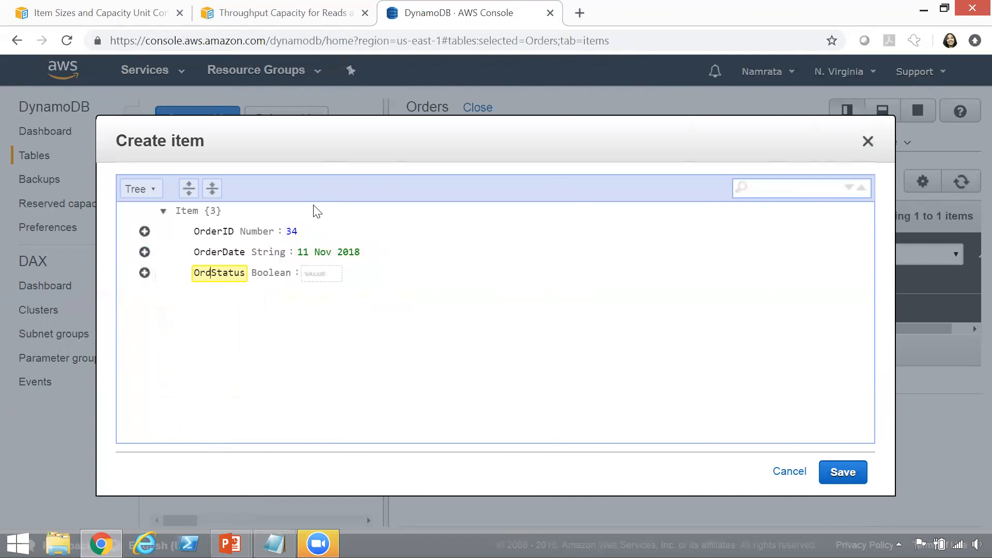
{"action": "left_click", "coordinate": [329, 274]}
{"action": "type", "text": "true"}
{"action": "key", "text": "Return"}
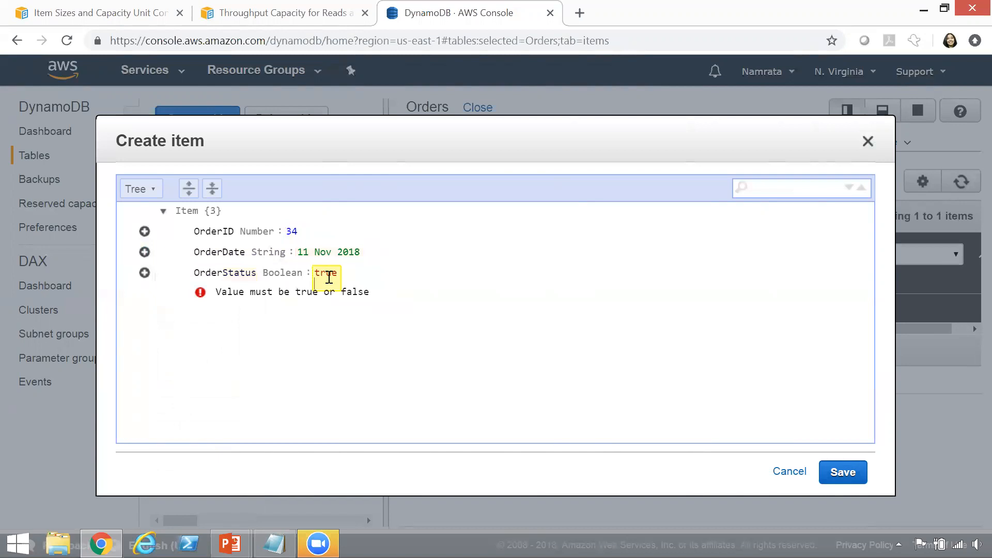
{"action": "left_click", "coordinate": [317, 348]}
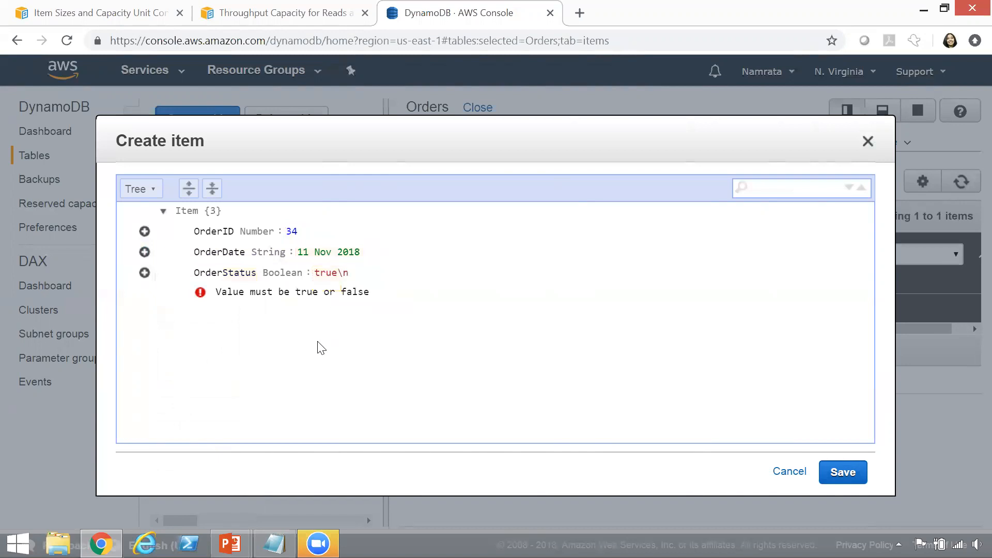
{"action": "left_click", "coordinate": [340, 277]}
{"action": "key", "text": "BackSpace"}
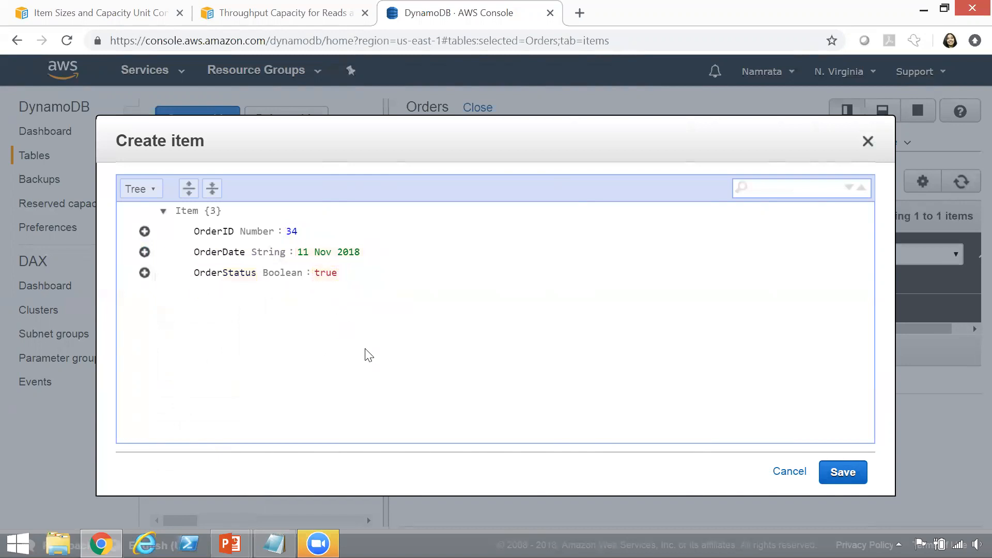
{"action": "left_click", "coordinate": [846, 474]}
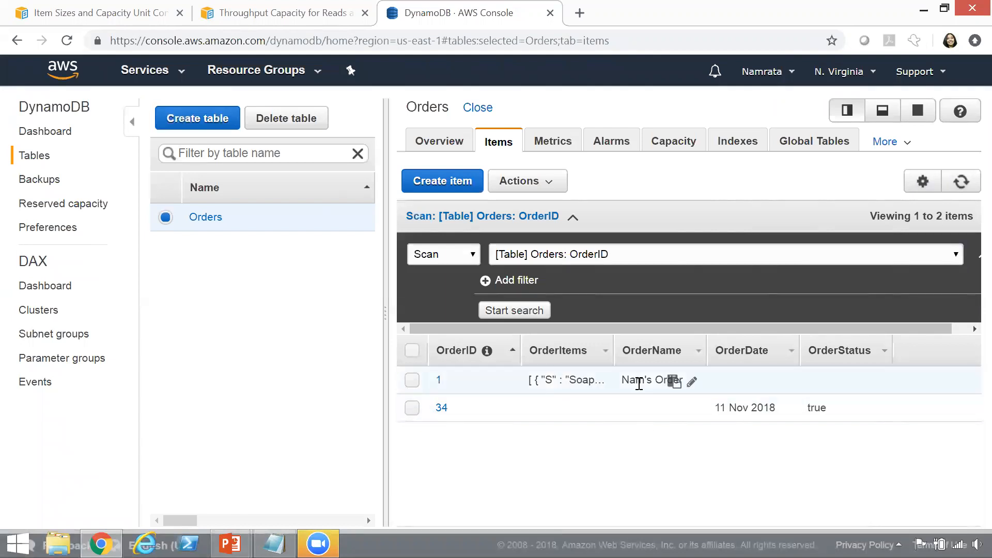
Start a third Orders item, enter its OrderID number, and append a String attribute named OrderName with the value General Order.
{"action": "left_click", "coordinate": [433, 183]}
{"action": "left_click", "coordinate": [299, 231]}
{"action": "type", "text": "700"}
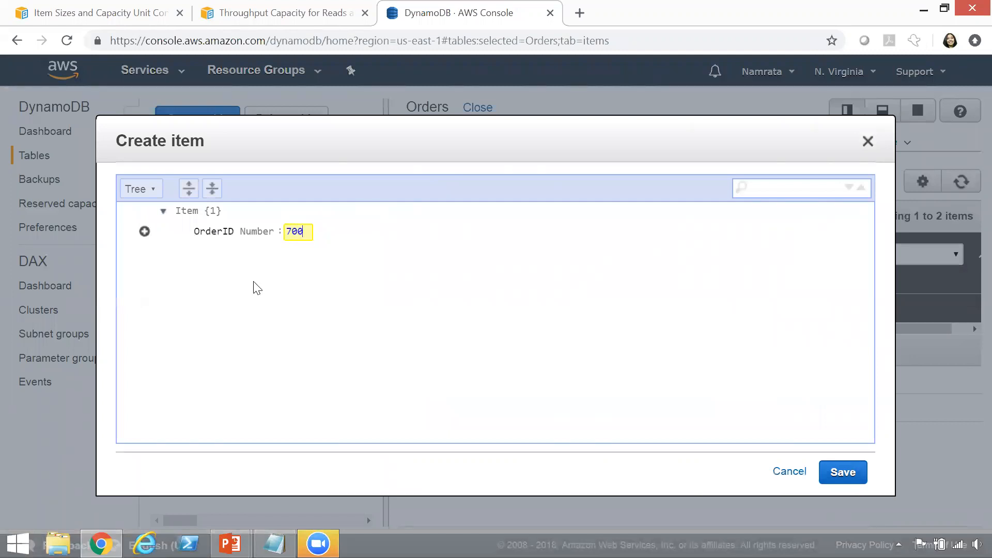
{"action": "left_click", "coordinate": [144, 232]}
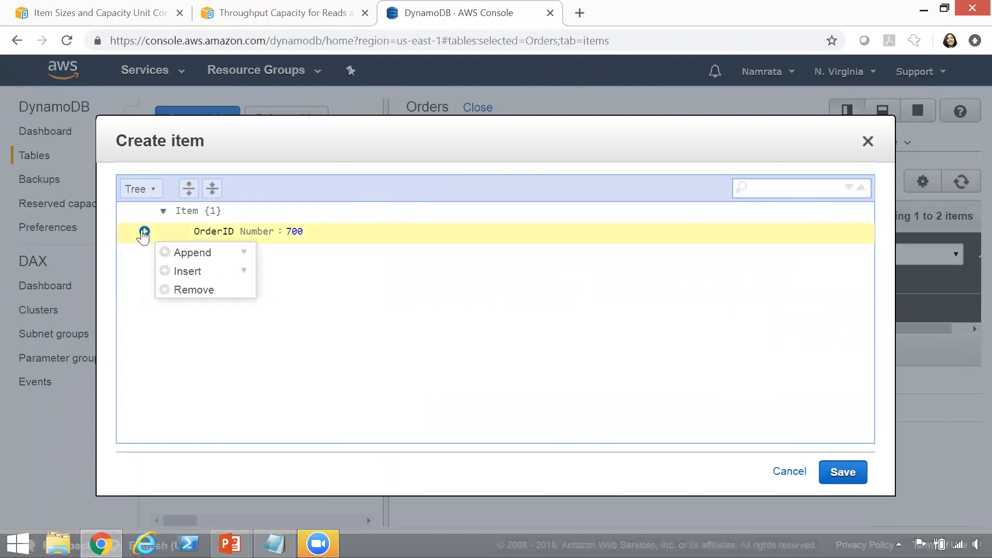
{"action": "left_click", "coordinate": [165, 252]}
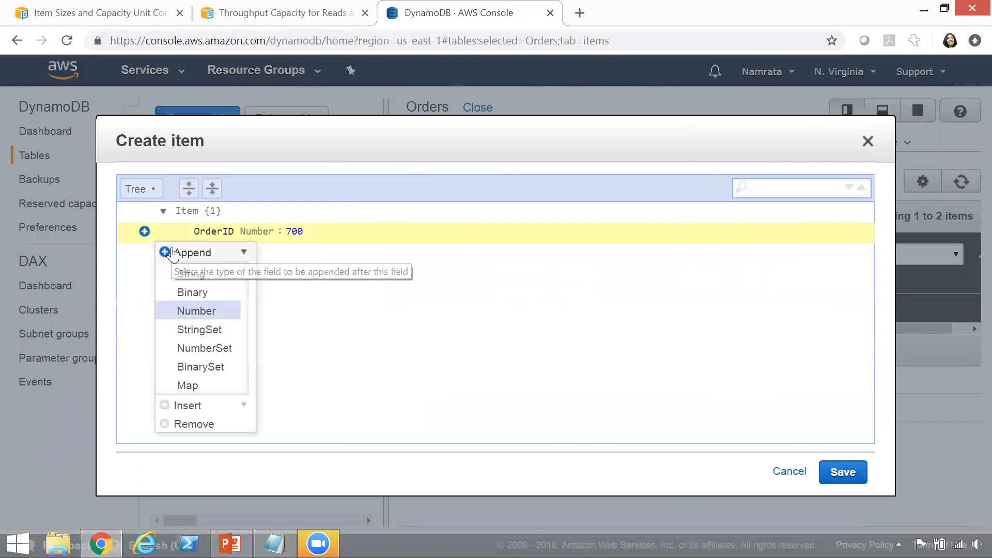
{"action": "left_click", "coordinate": [209, 276]}
{"action": "type", "text": "Or"}
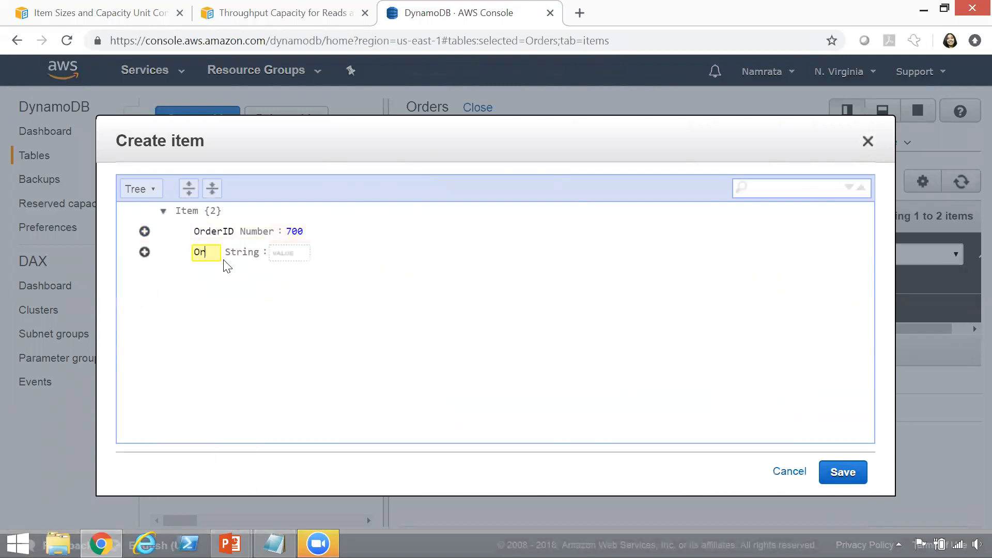
{"action": "type", "text": "derName"}
{"action": "left_click", "coordinate": [313, 250]}
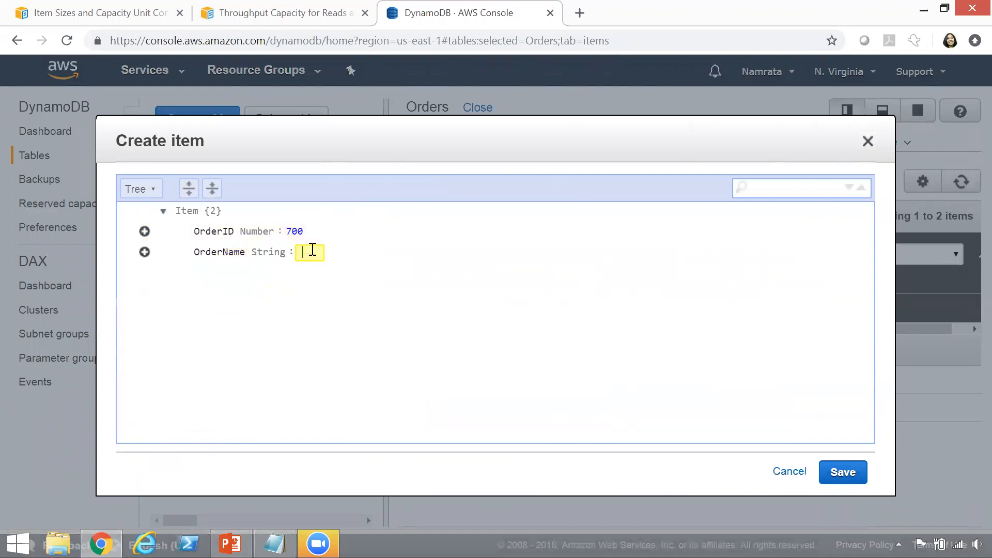
{"action": "type", "text": "General Order"}
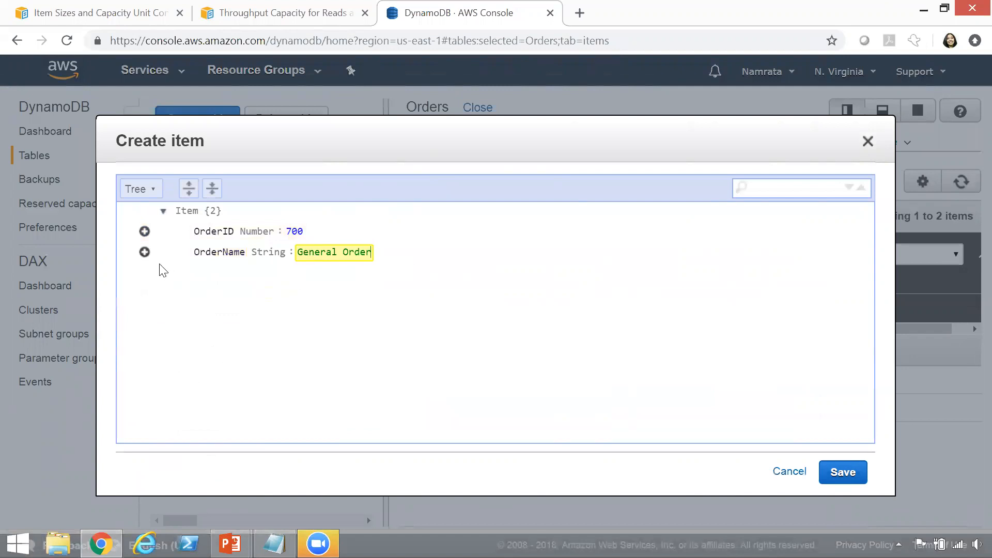
Append a Boolean attribute named OrderStatus with the value false after OrderName, and save the item.
{"action": "left_click", "coordinate": [144, 252]}
{"action": "mouse_move", "coordinate": [180, 277]}
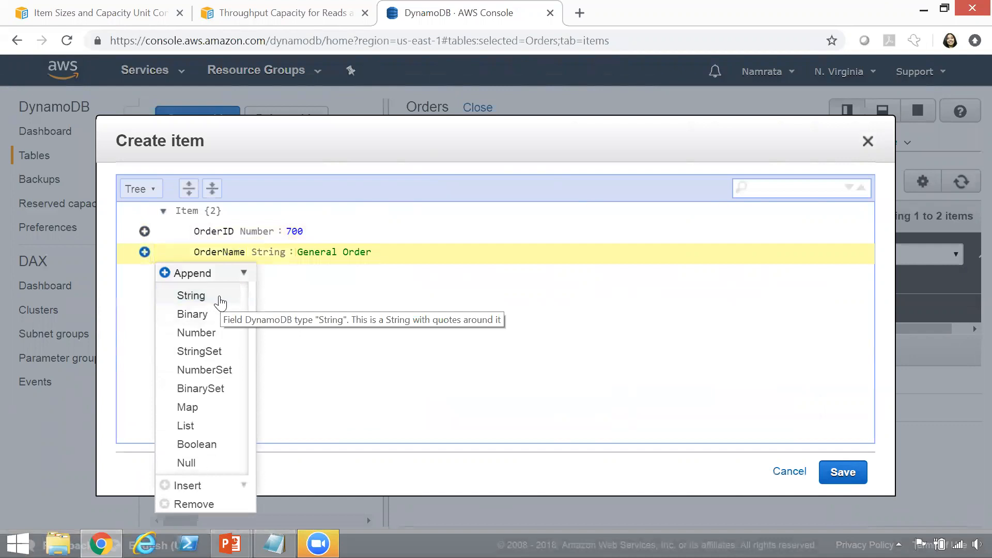
{"action": "left_click", "coordinate": [222, 448]}
{"action": "type", "text": "OrderStat"}
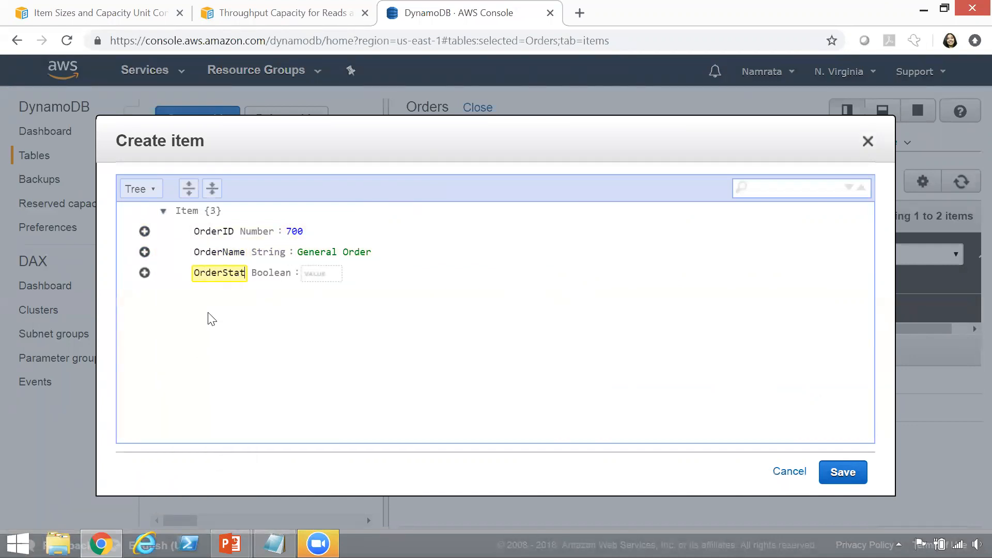
{"action": "type", "text": "us"}
{"action": "left_click", "coordinate": [326, 273]}
{"action": "type", "text": "false"}
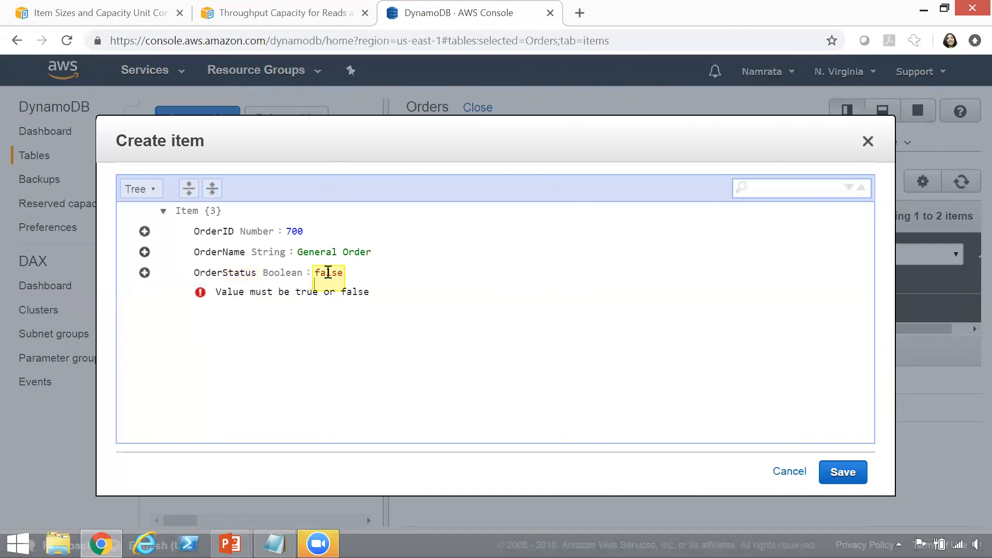
{"action": "left_click", "coordinate": [861, 472]}
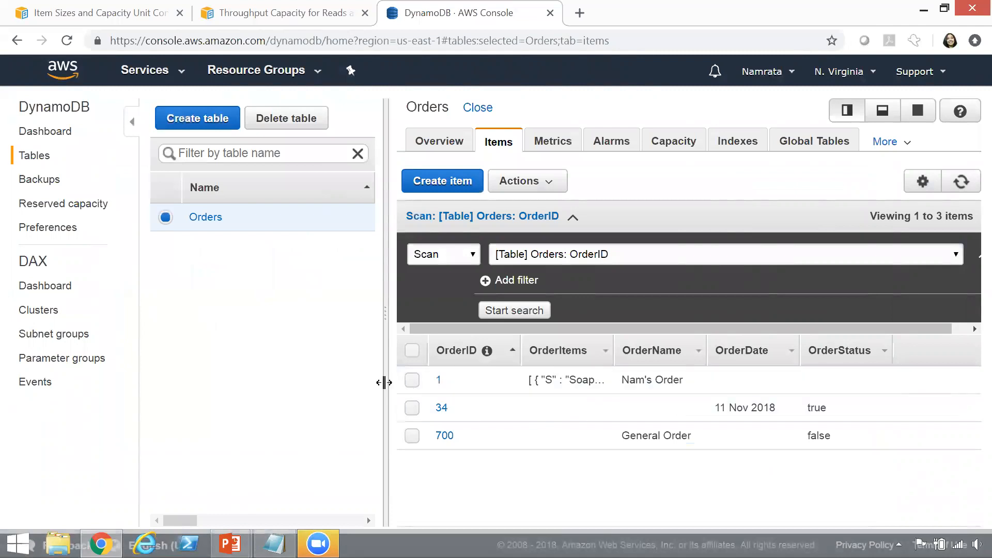
Widen the item view and scan the Orders table with a String filter where the attribute "Order Name" contains "Order".
{"action": "left_click_drag", "start_coordinate": [385, 381], "coordinate": [347, 360]}
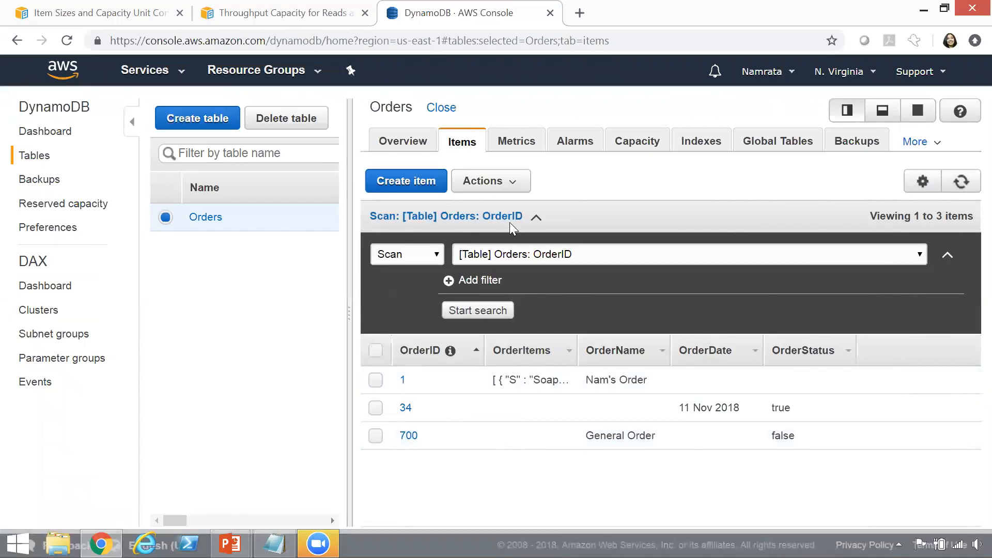
{"action": "left_click", "coordinate": [517, 253]}
{"action": "left_click", "coordinate": [524, 258]}
{"action": "left_click", "coordinate": [448, 282]}
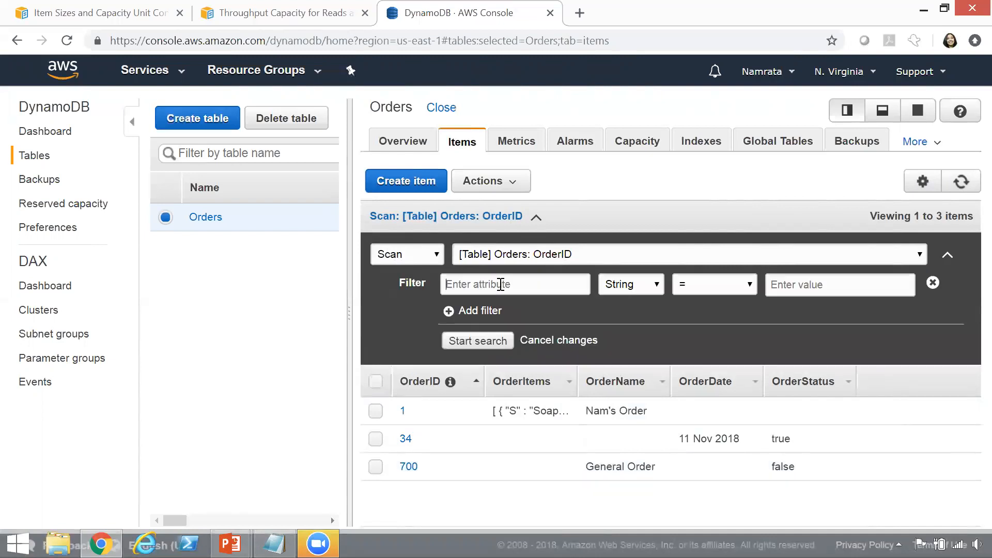
{"action": "type", "text": "Order Name"}
{"action": "left_click", "coordinate": [606, 285]}
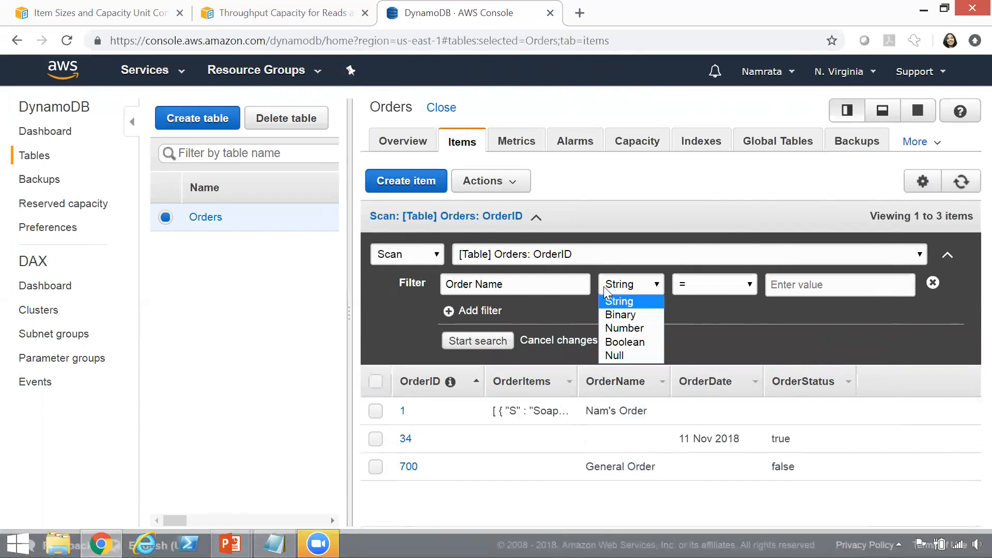
{"action": "left_click", "coordinate": [639, 303]}
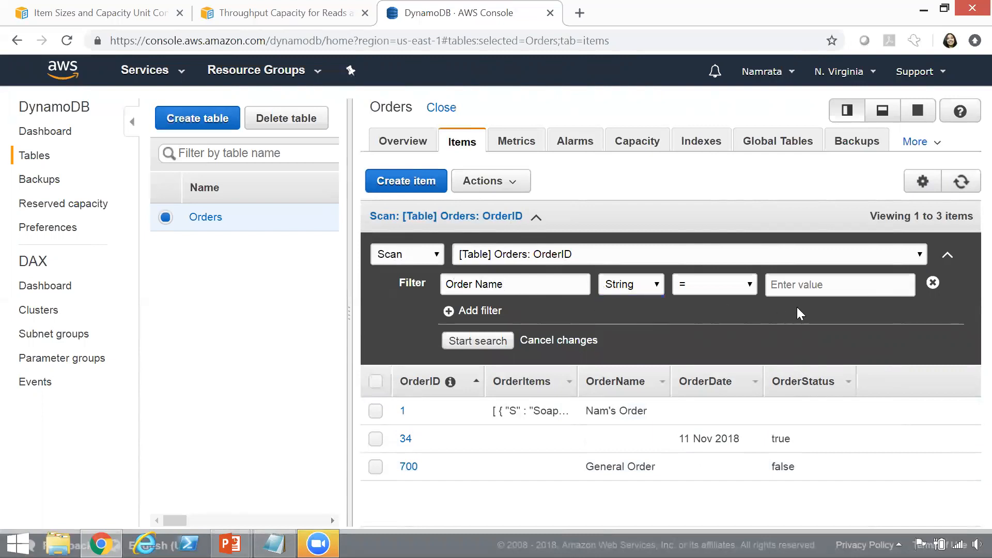
{"action": "left_click", "coordinate": [752, 285]}
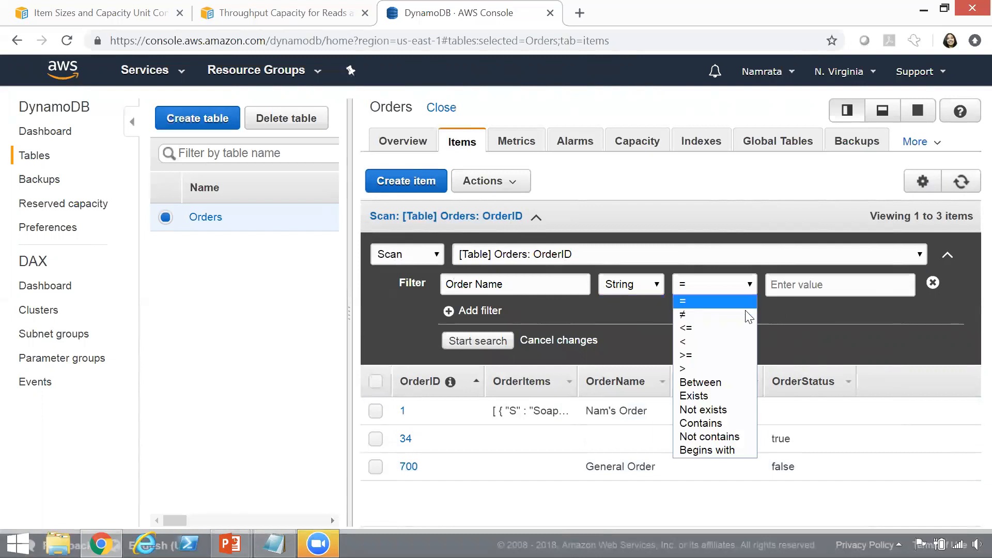
{"action": "left_click", "coordinate": [730, 423]}
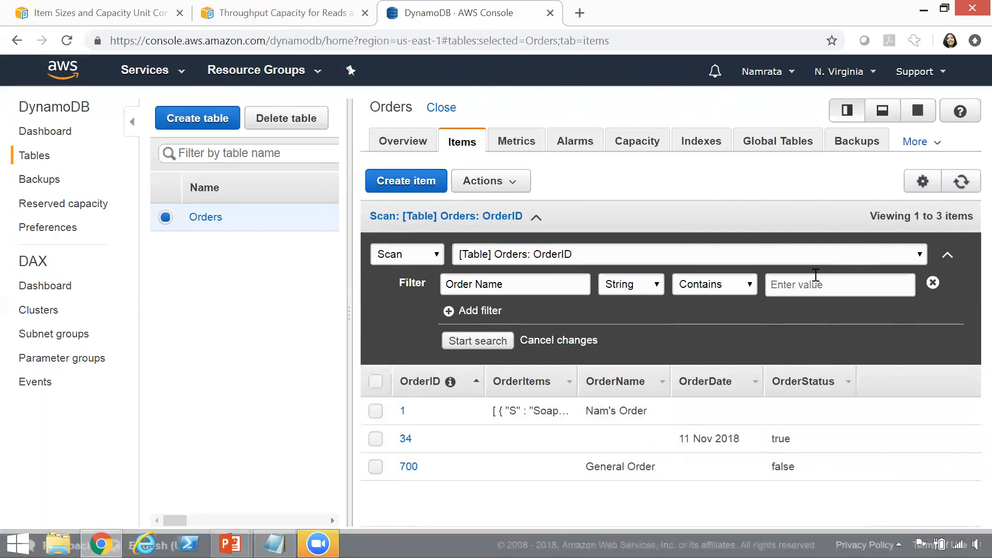
{"action": "type", "text": "Order"}
{"action": "left_click", "coordinate": [489, 349]}
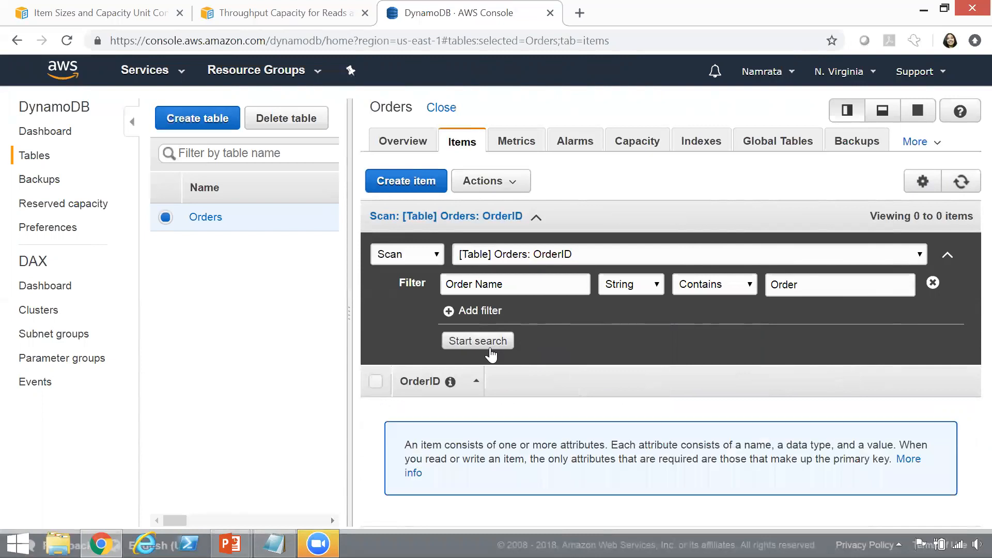
Change the filter condition to equals the customer's name in possessive form followed by "Order", and run the search.
{"action": "left_click", "coordinate": [694, 291]}
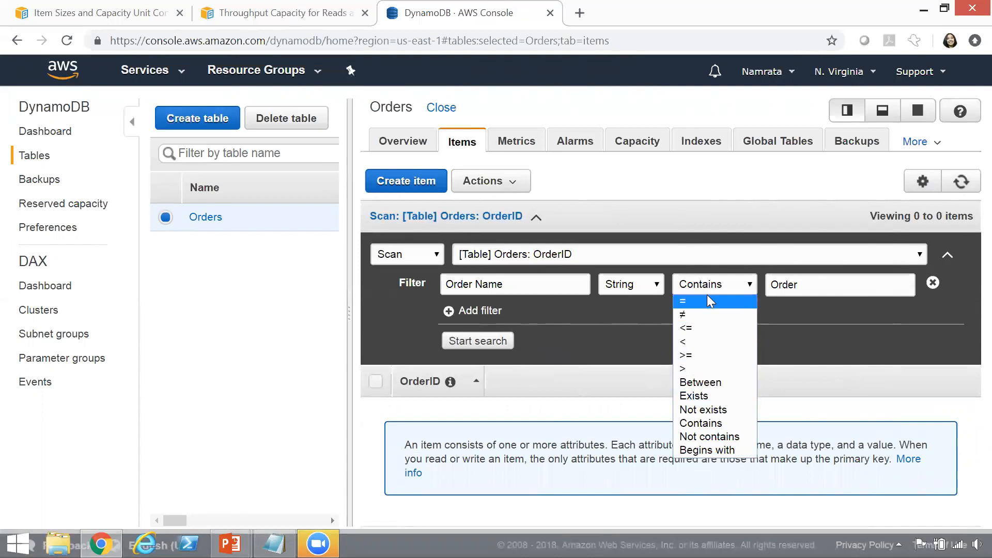
{"action": "left_click", "coordinate": [715, 310]}
{"action": "double_click", "coordinate": [806, 289]}
{"action": "type", "text": "Nam"}
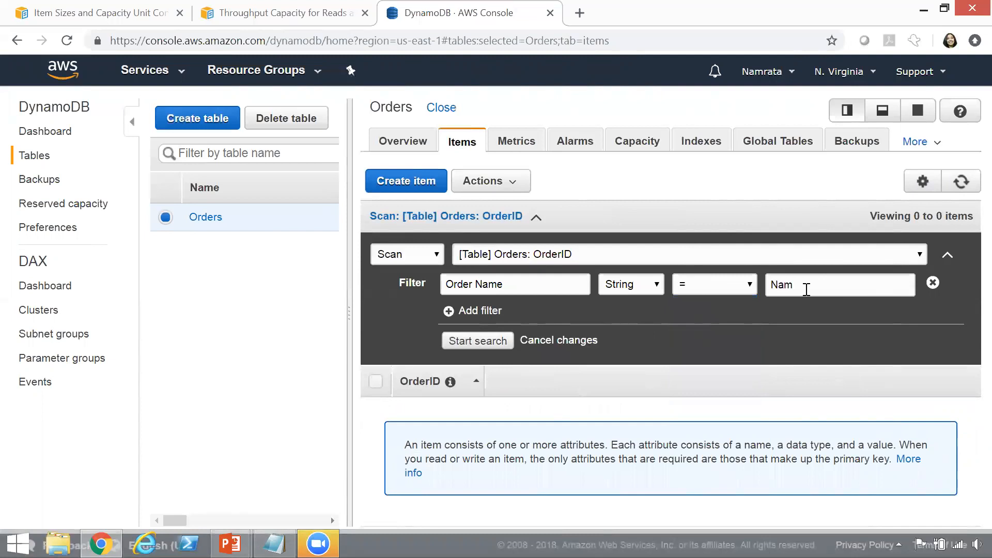
{"action": "left_click", "coordinate": [506, 342]}
{"action": "type", "text": "'s Order"}
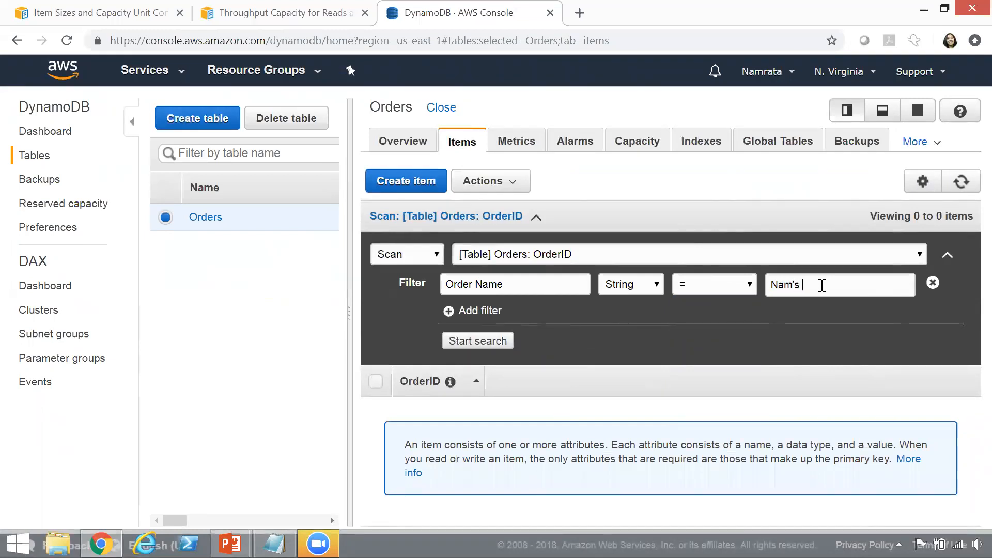
{"action": "left_click", "coordinate": [480, 346]}
Correct the filter's attribute name to OrderName without a space and run the search again.
{"action": "left_click", "coordinate": [475, 285]}
{"action": "key", "text": "BackSpace"}
{"action": "left_click", "coordinate": [462, 346]}
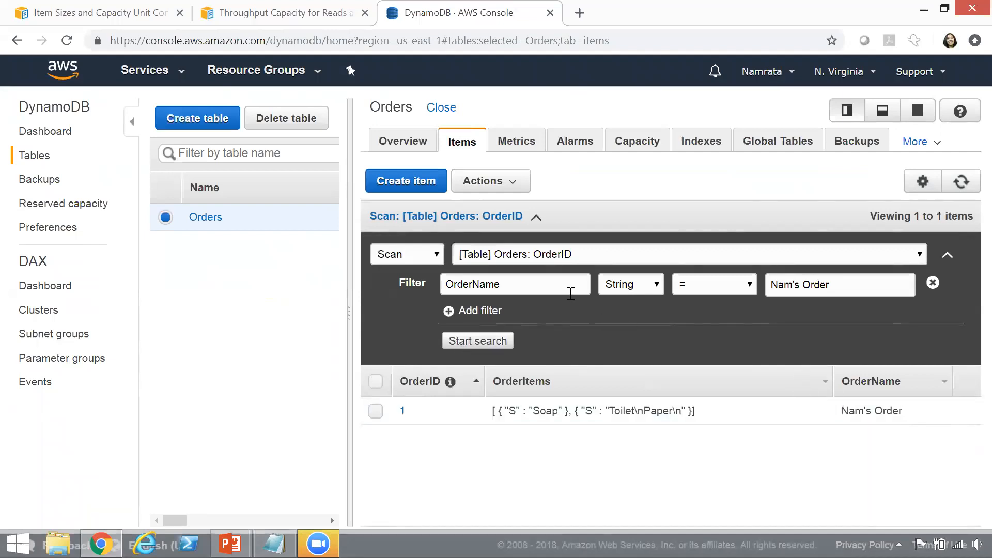
Change the scan filter so OrderName contains "Order", run the search, and view all columns of the matching items.
{"action": "left_click", "coordinate": [809, 285]}
{"action": "key", "text": "shift+Left"}
{"action": "key", "text": "shift+Left"}
{"action": "key", "text": "shift+Left"}
{"action": "key", "text": "shift+Left"}
{"action": "key", "text": "shift+Left"}
{"action": "key", "text": "shift+Left"}
{"action": "key", "text": "BackSpace"}
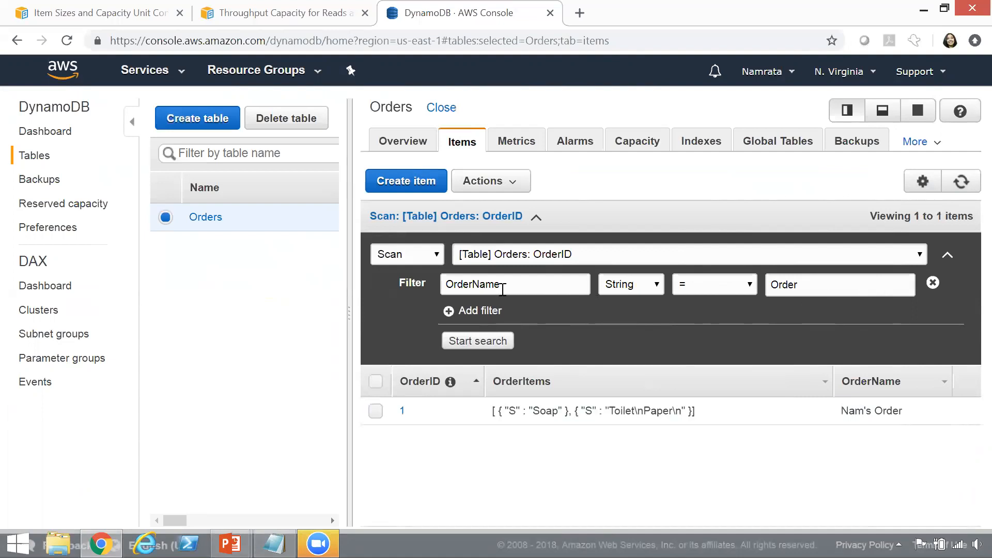
{"action": "left_click", "coordinate": [712, 291]}
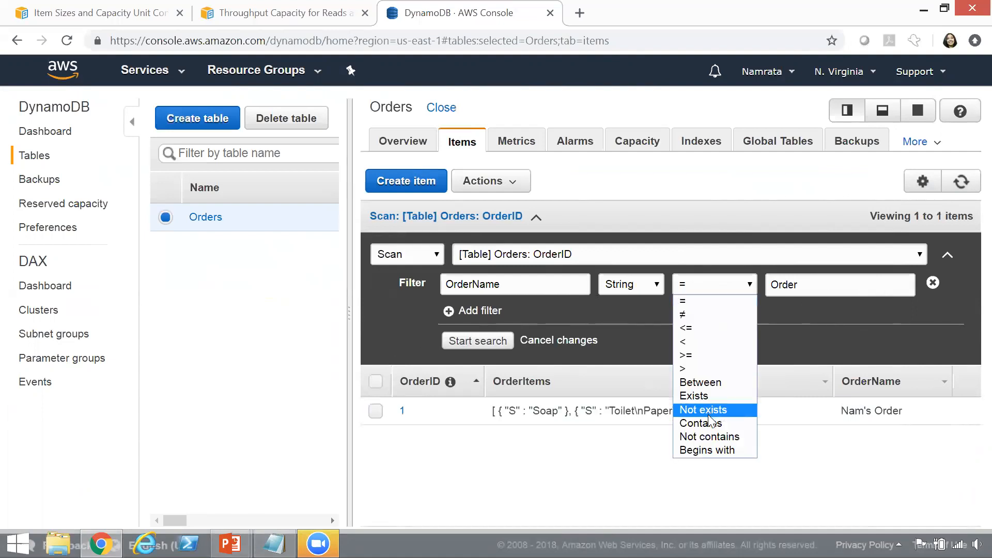
{"action": "left_click", "coordinate": [712, 425]}
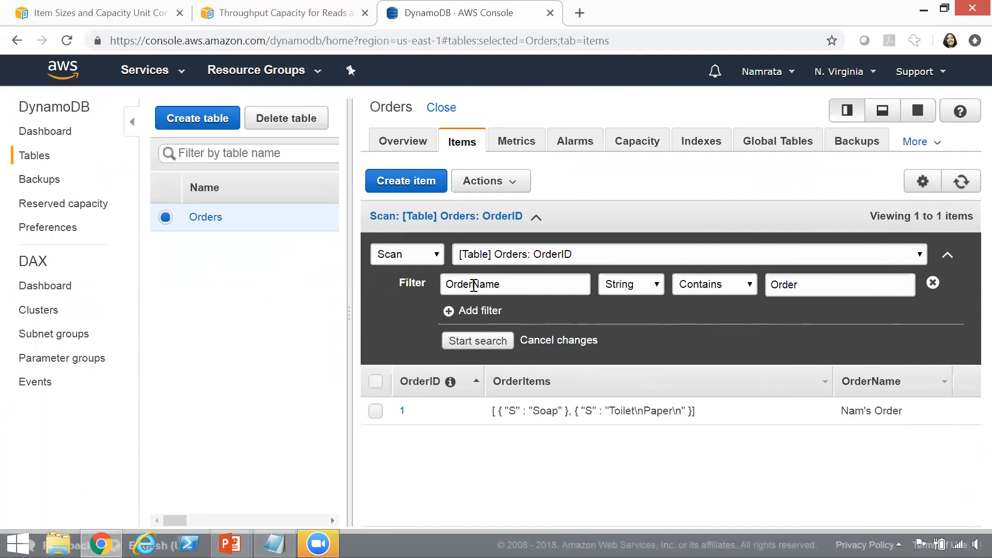
{"action": "left_click", "coordinate": [478, 341]}
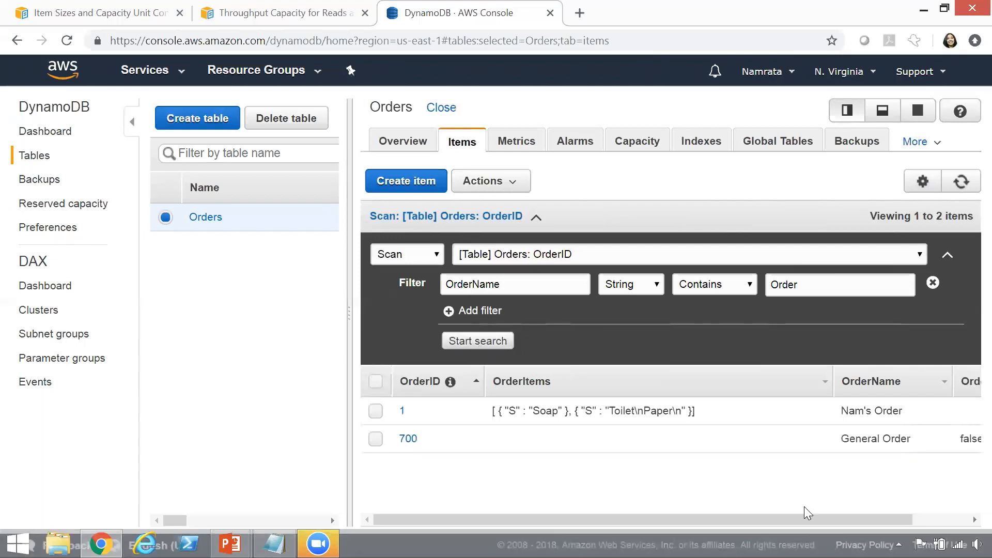
{"action": "left_click_drag", "start_coordinate": [803, 522], "coordinate": [959, 505]}
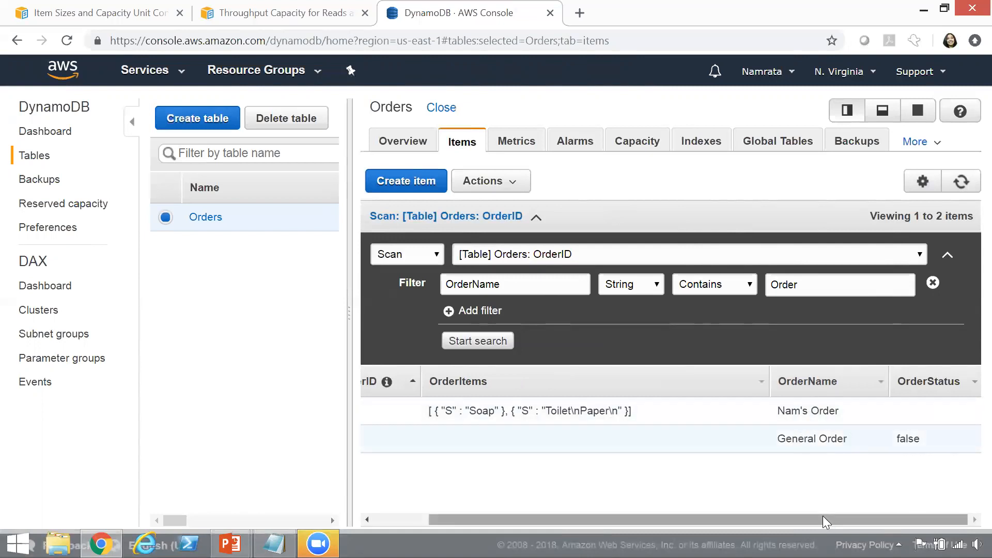
{"action": "left_click_drag", "start_coordinate": [824, 518], "coordinate": [766, 519]}
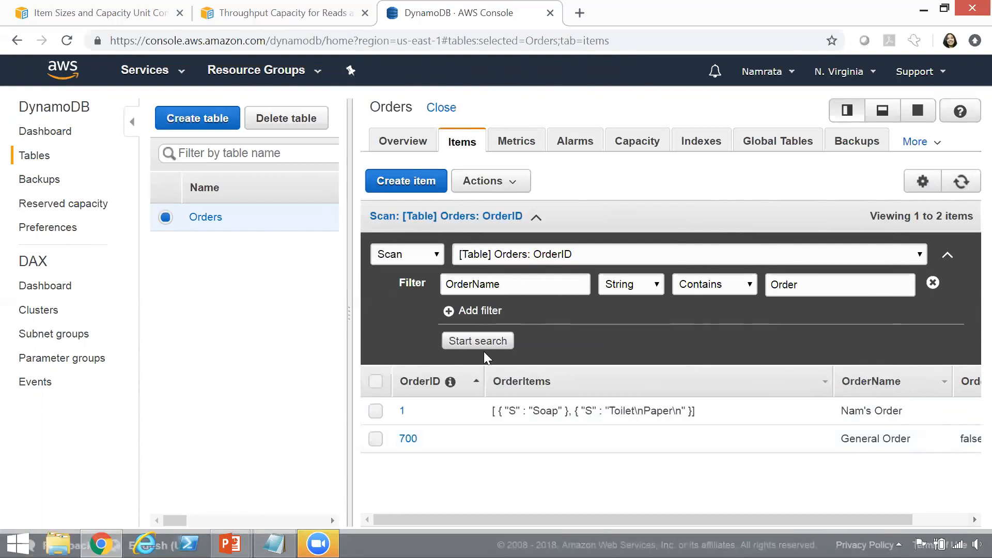
Remove the OrderName filter and scan the whole Orders table again.
{"action": "left_click_drag", "start_coordinate": [509, 286], "coordinate": [383, 278]}
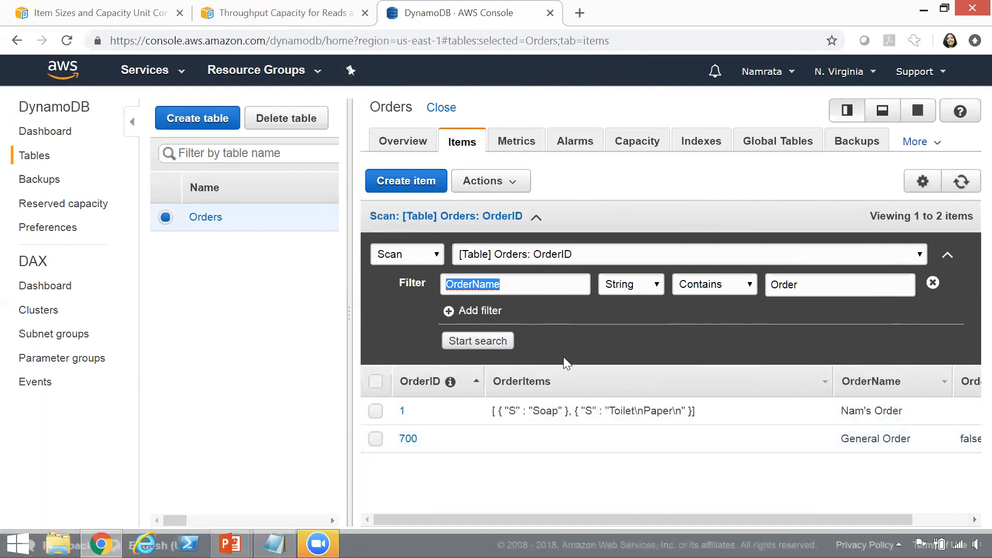
{"action": "left_click", "coordinate": [932, 283]}
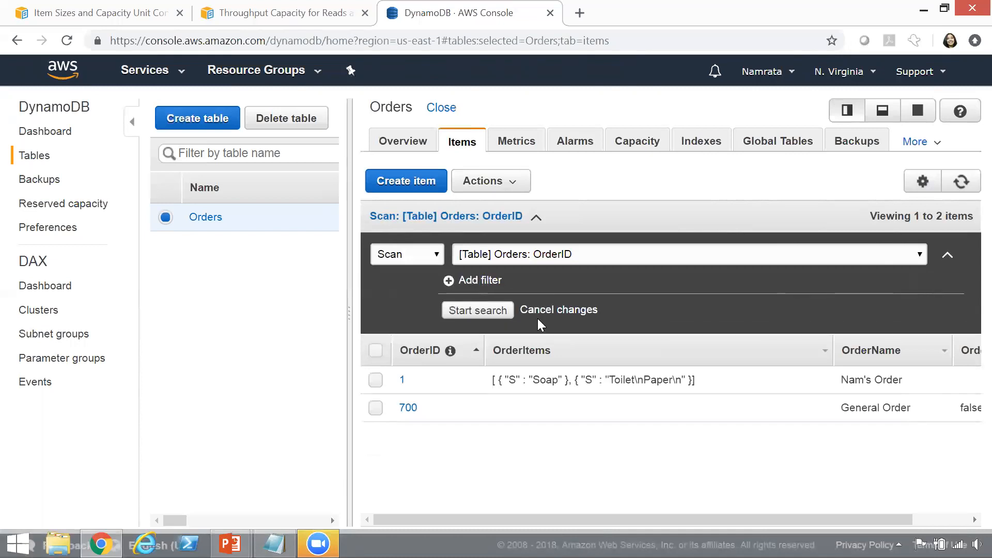
{"action": "left_click", "coordinate": [478, 310]}
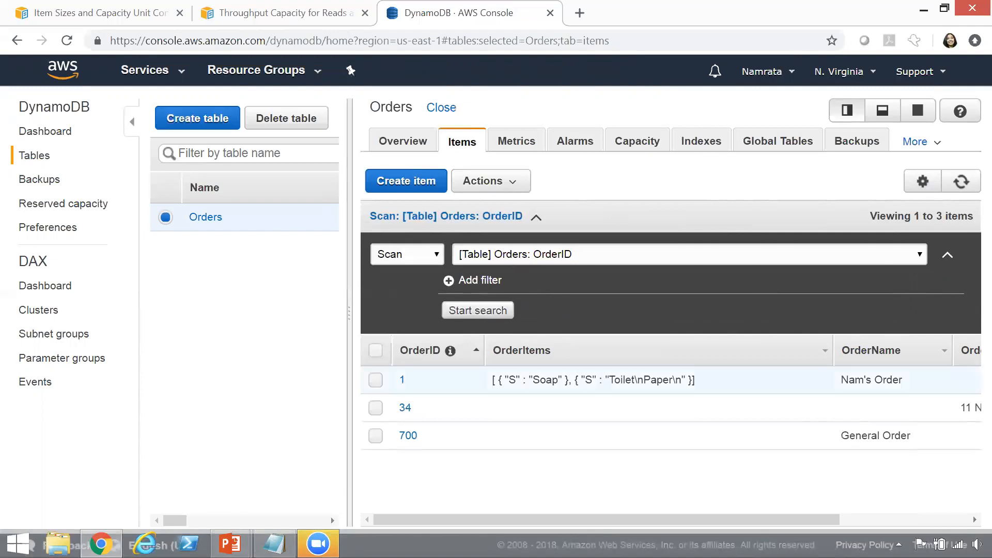
{"action": "left_click_drag", "start_coordinate": [426, 514], "coordinate": [404, 514]}
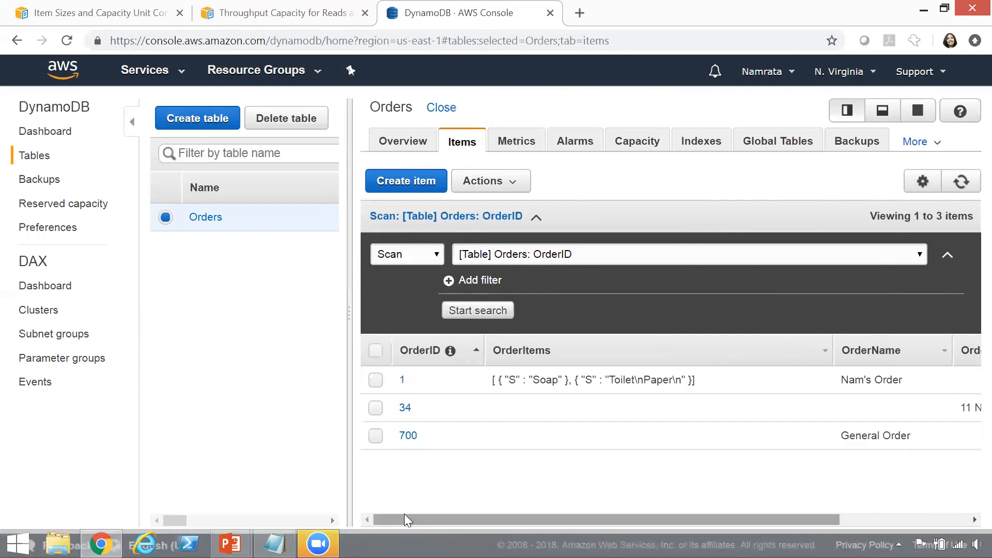
Switch from Scan to Query and search the Orders table for partition key OrderID 33.
{"action": "left_click", "coordinate": [427, 257]}
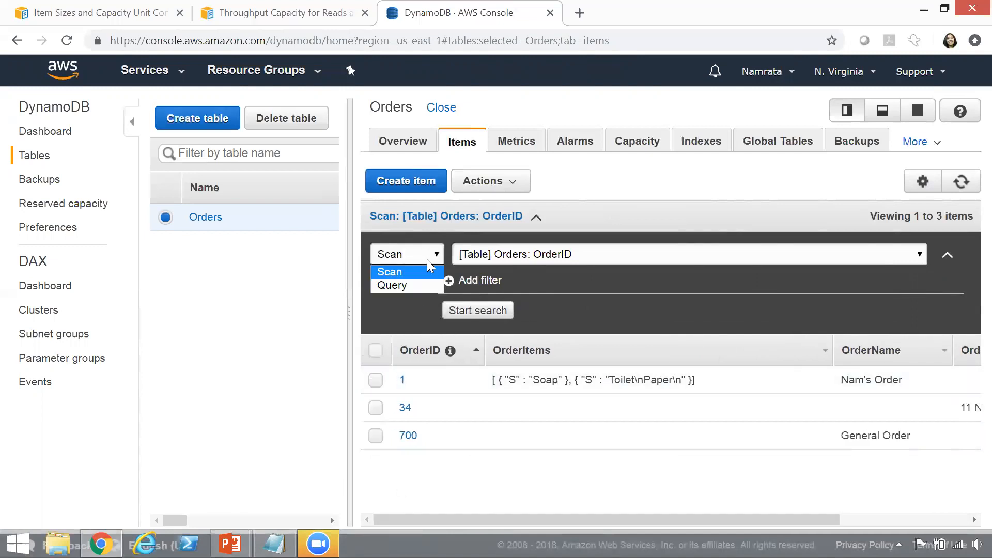
{"action": "left_click", "coordinate": [415, 287]}
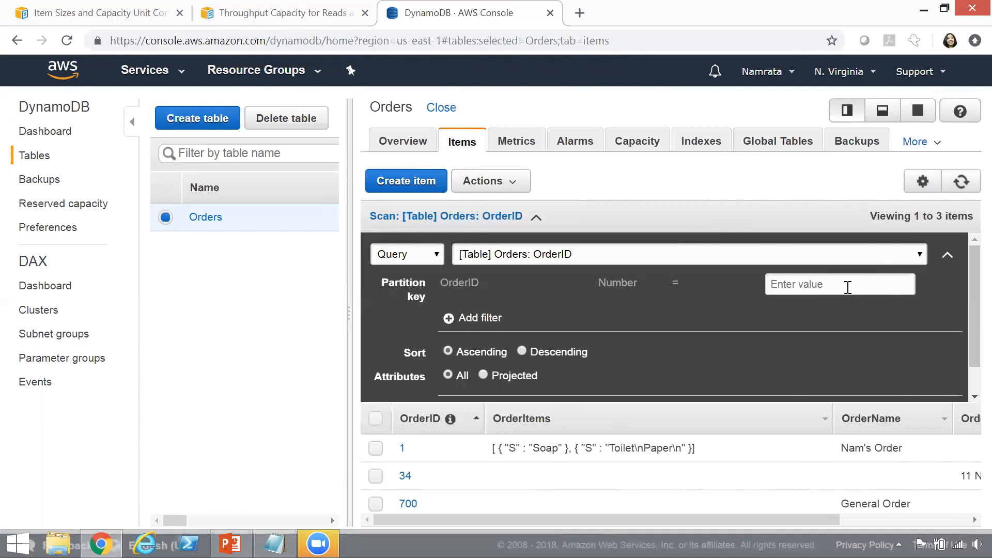
{"action": "type", "text": "33"}
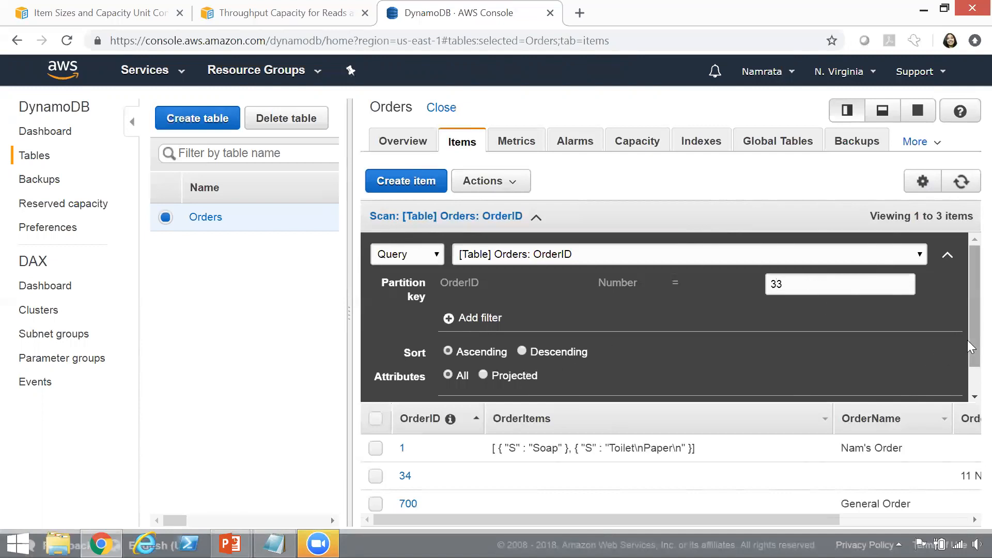
{"action": "scroll", "coordinate": [967, 341], "scroll_direction": "down", "scroll_amount": 1}
{"action": "left_click", "coordinate": [494, 382]}
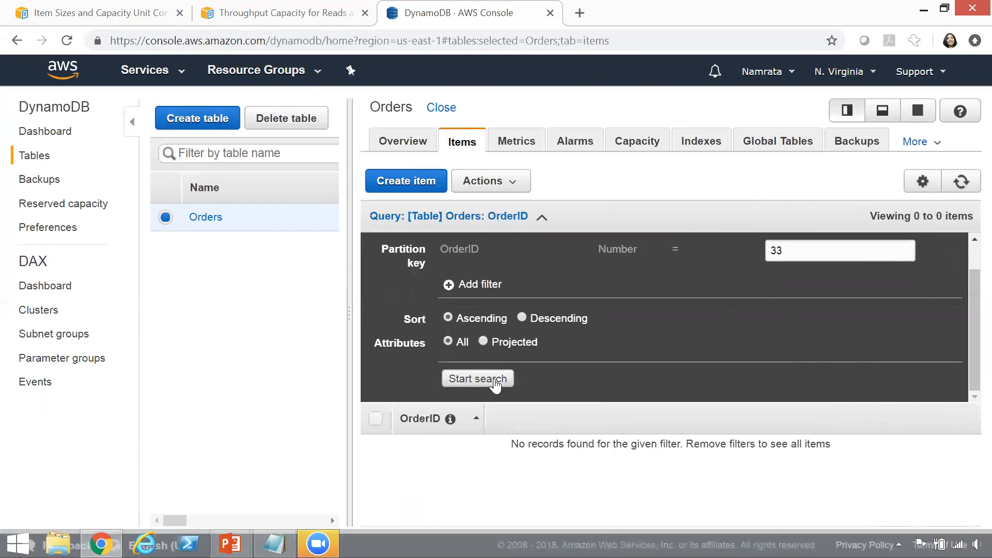
Change the queried OrderID partition key value to 34 and run the search.
{"action": "left_click", "coordinate": [804, 254]}
{"action": "key", "text": "BackSpace"}
{"action": "type", "text": "4"}
{"action": "left_click", "coordinate": [484, 383]}
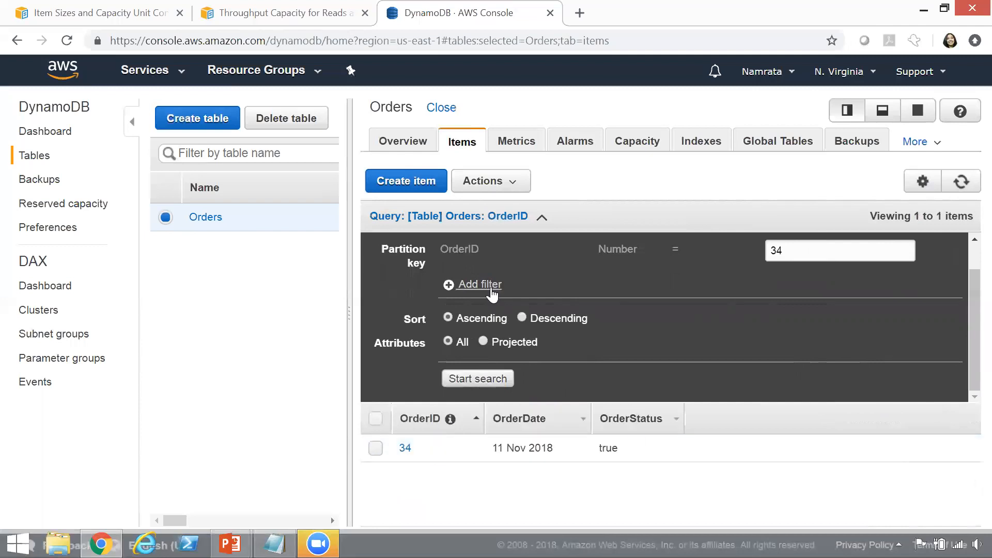
Add a String filter to the query where OrderStatus equals false, and run the search.
{"action": "left_click", "coordinate": [447, 285]}
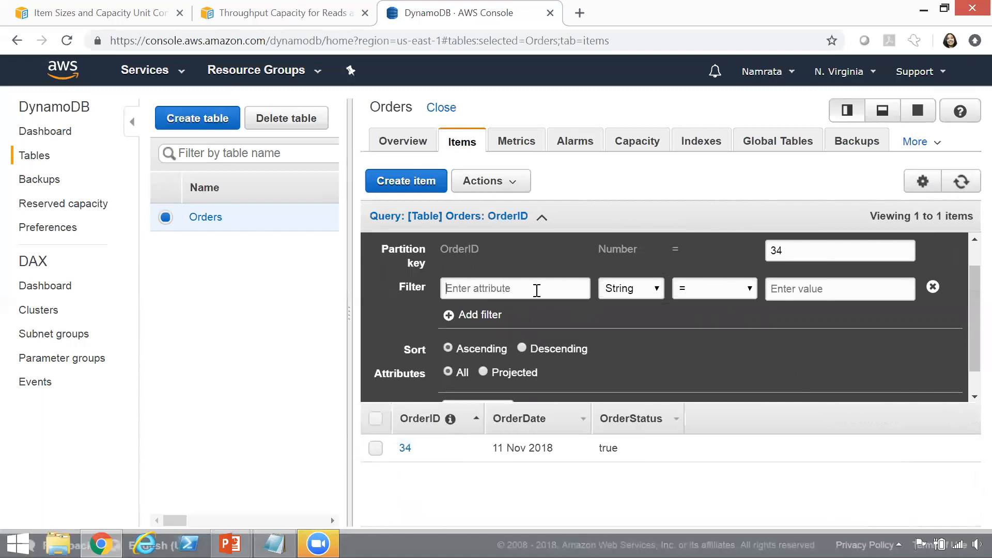
{"action": "type", "text": "OrderStatus"}
{"action": "left_click", "coordinate": [811, 298]}
{"action": "type", "text": "false"}
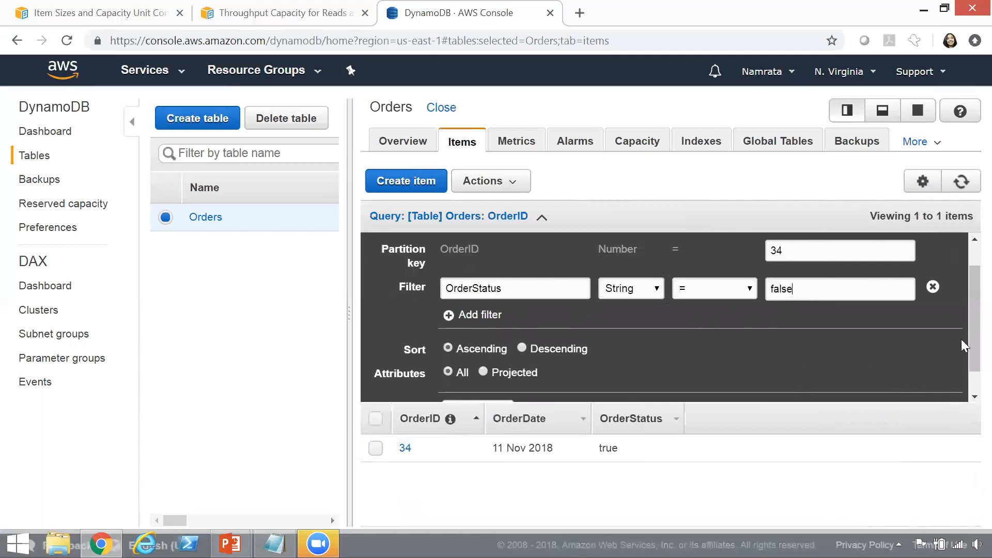
{"action": "scroll", "coordinate": [961, 341], "scroll_direction": "down", "scroll_amount": 1}
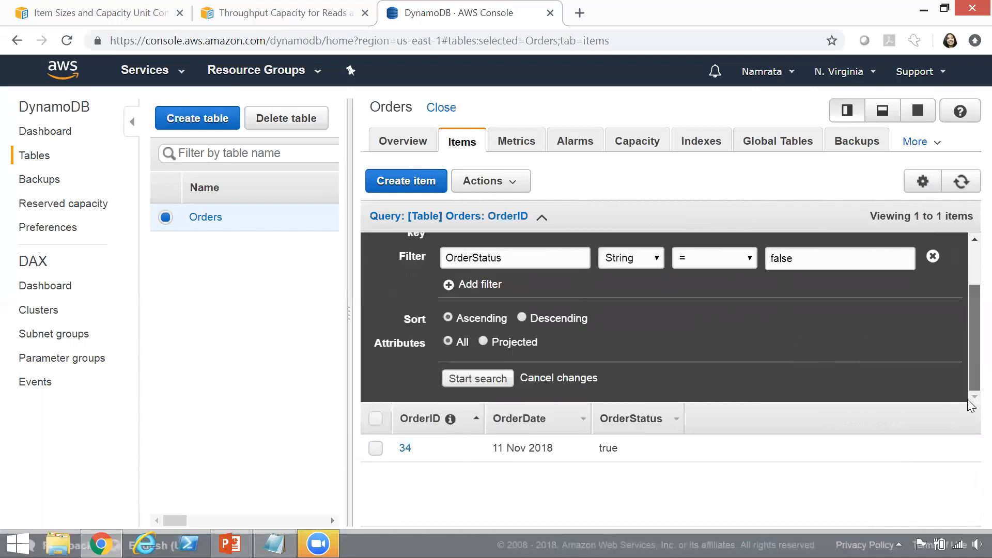
{"action": "left_click", "coordinate": [477, 379]}
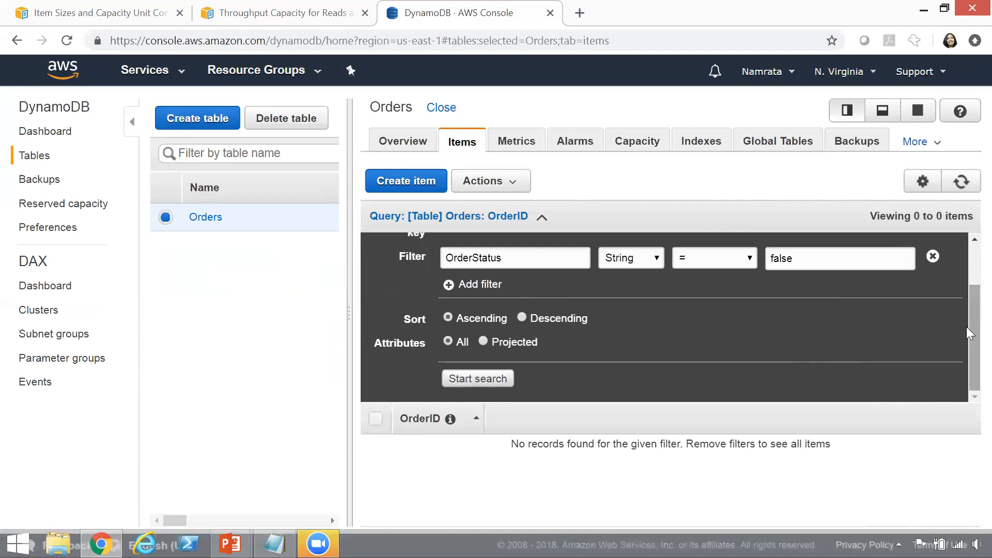
Change the OrderStatus filter value to true and rerun the query.
{"action": "left_click_drag", "start_coordinate": [967, 326], "coordinate": [966, 273]}
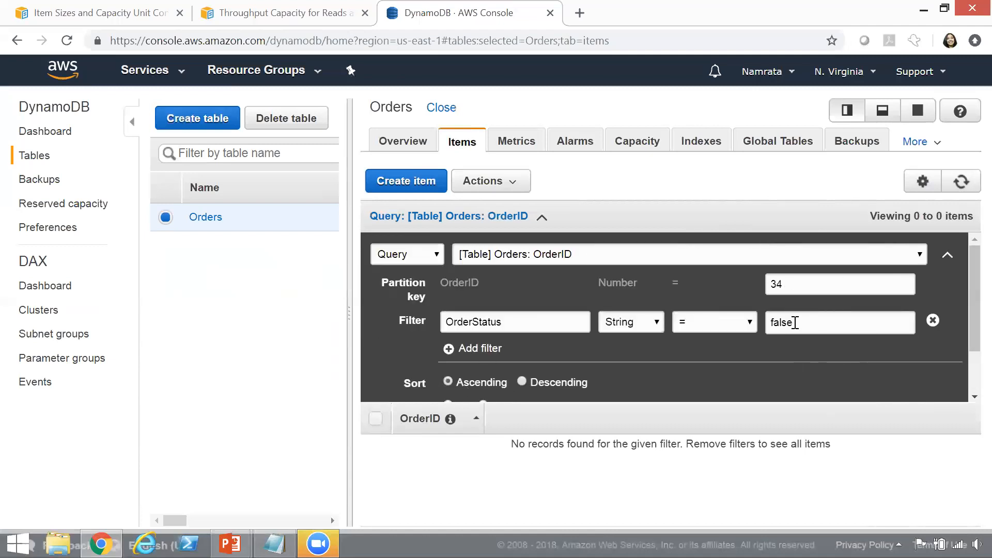
{"action": "left_click_drag", "start_coordinate": [795, 323], "coordinate": [263, 472]}
{"action": "type", "text": "true"}
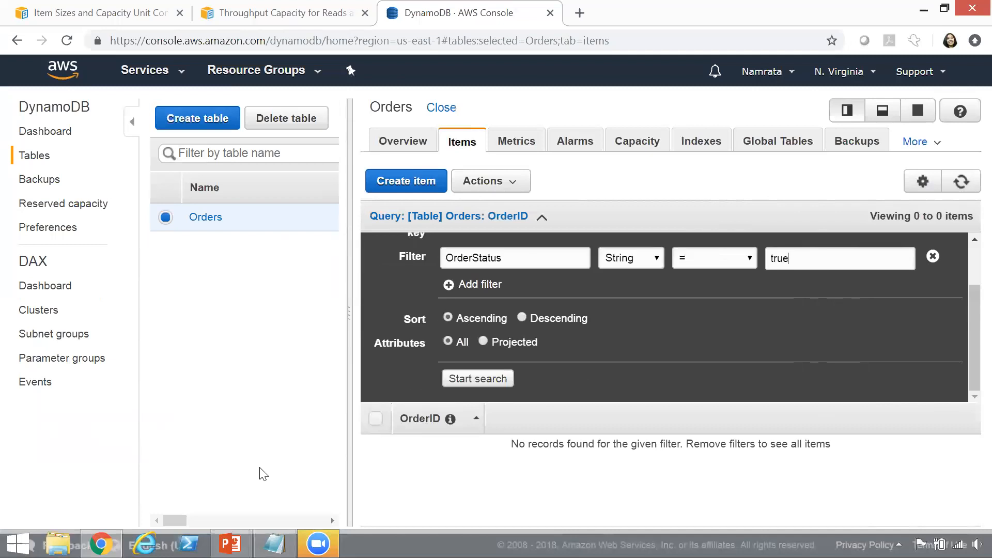
{"action": "left_click", "coordinate": [484, 379]}
{"action": "mouse_move", "coordinate": [969, 351]}
{"action": "left_mouse_down"}
{"action": "mouse_move", "coordinate": [969, 295]}
{"action": "mouse_move", "coordinate": [970, 346]}
{"action": "left_mouse_up"}
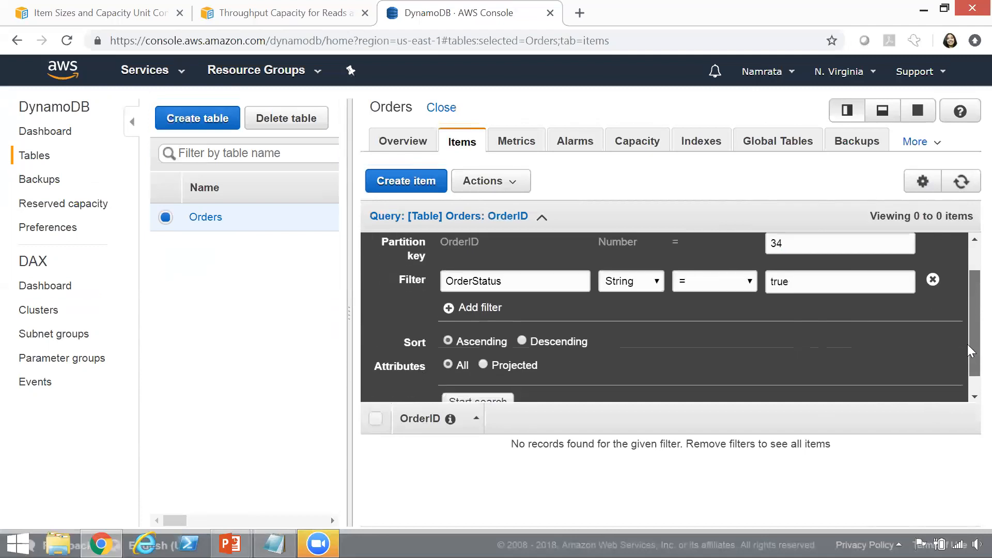
{"action": "scroll", "coordinate": [902, 352], "scroll_direction": "down", "scroll_amount": 1}
{"action": "left_click", "coordinate": [478, 378]}
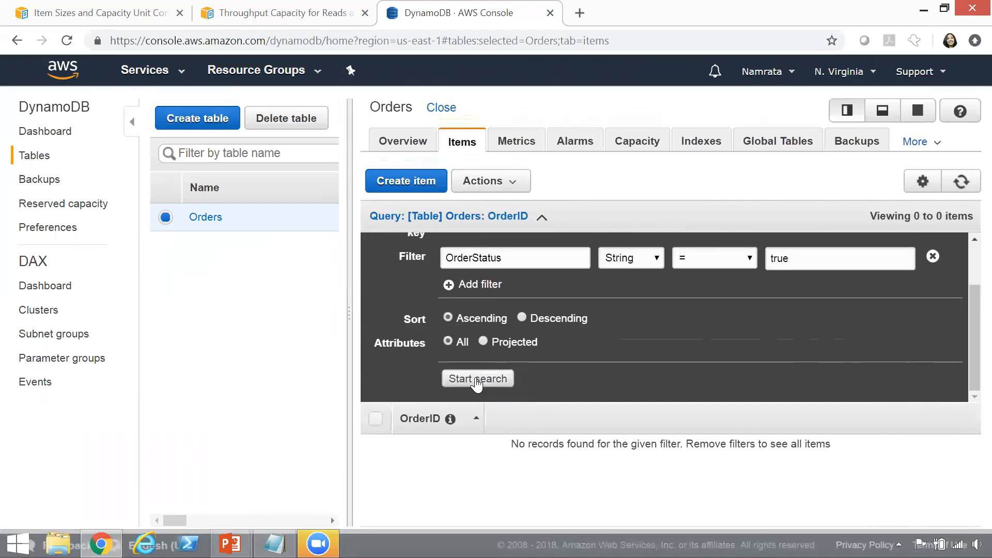
Set the OrderStatus filter's data type to Boolean and run the query again.
{"action": "left_click", "coordinate": [627, 258]}
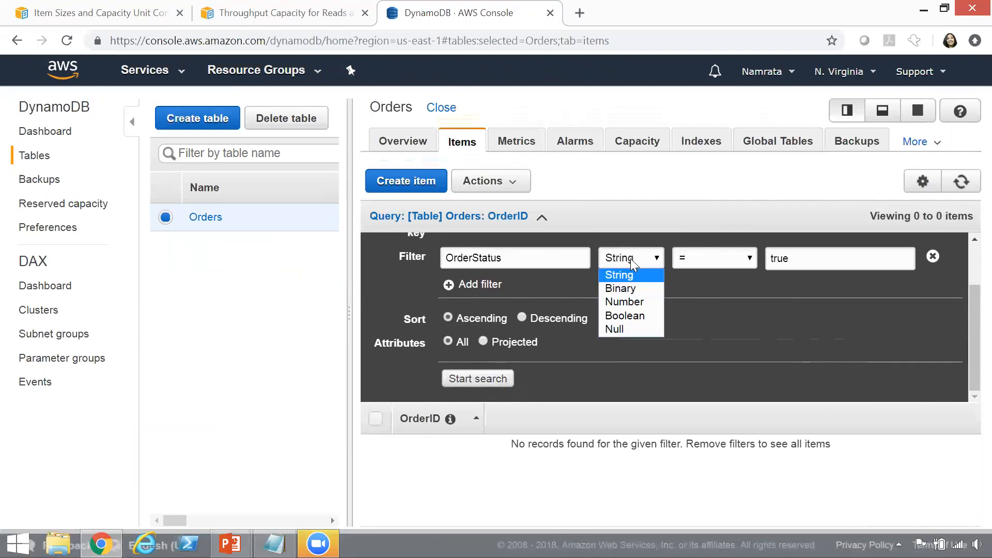
{"action": "left_click", "coordinate": [639, 316]}
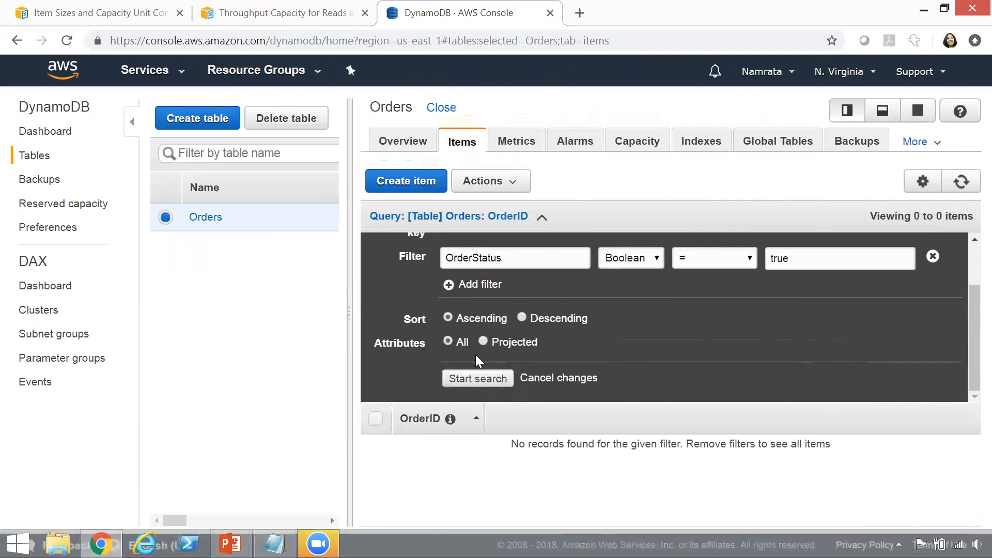
{"action": "left_click", "coordinate": [477, 382]}
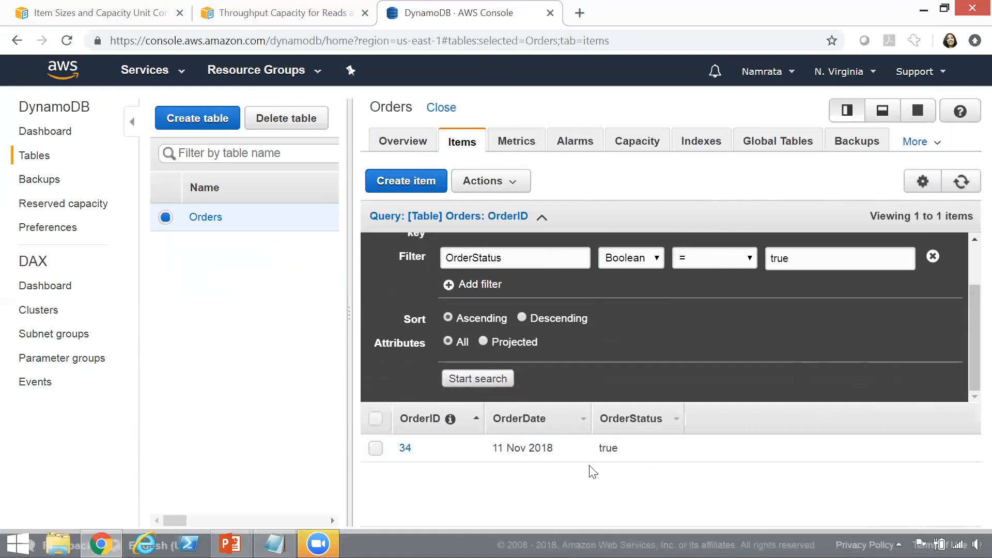
{"action": "left_click_drag", "start_coordinate": [970, 364], "coordinate": [968, 307]}
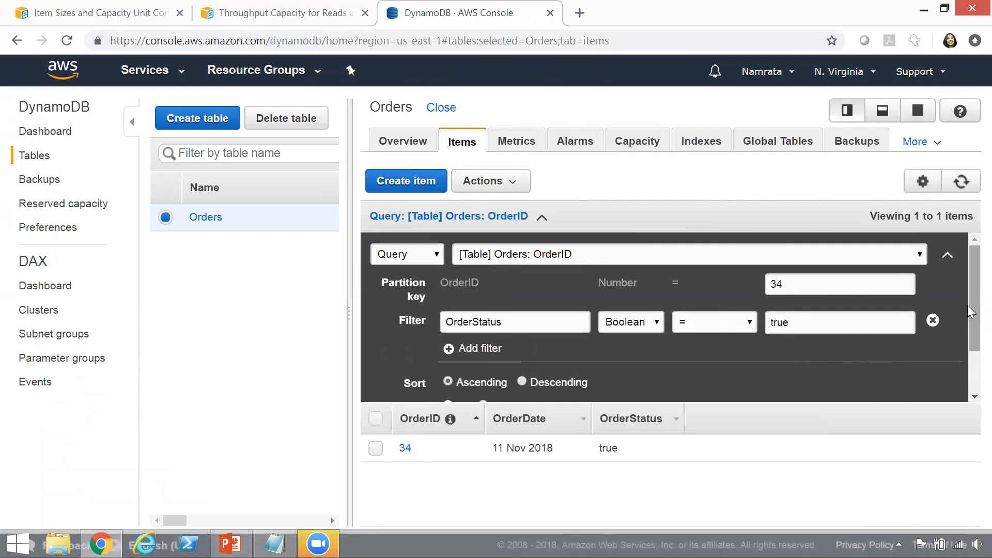
{"action": "left_click", "coordinate": [478, 322]}
{"action": "key", "text": "ctrl+a"}
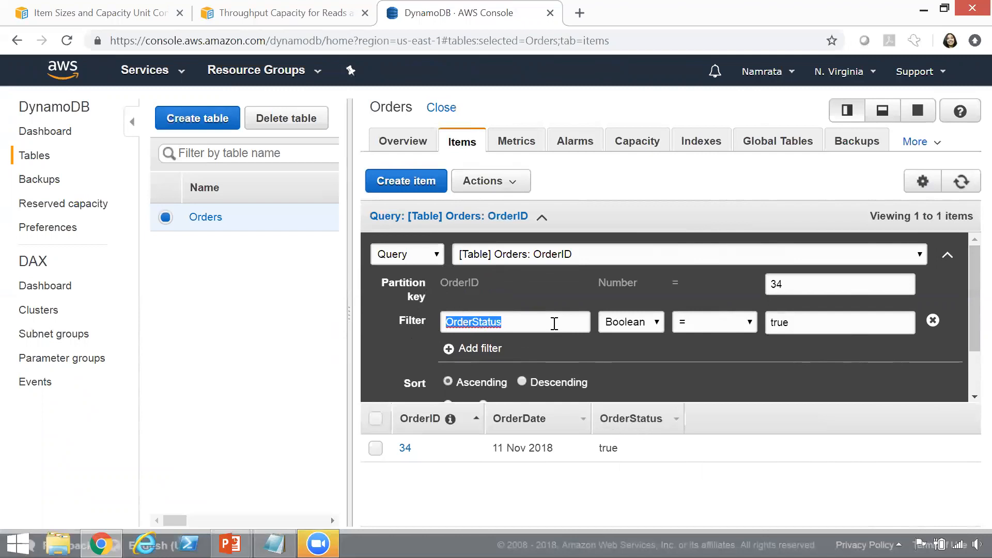
{"action": "left_click", "coordinate": [640, 326]}
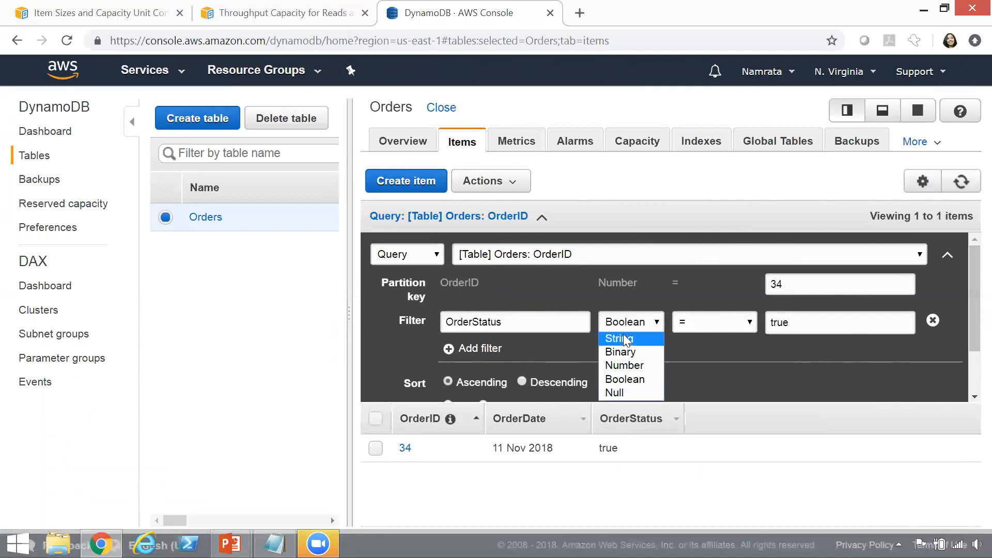
{"action": "left_click", "coordinate": [816, 323]}
{"action": "key", "text": "ctrl+a"}
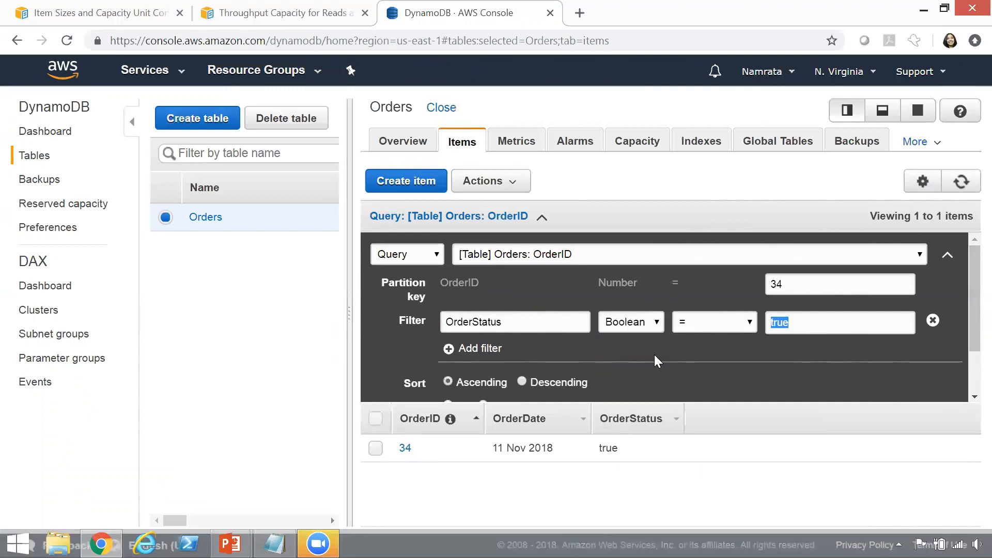
{"action": "left_click", "coordinate": [422, 255]}
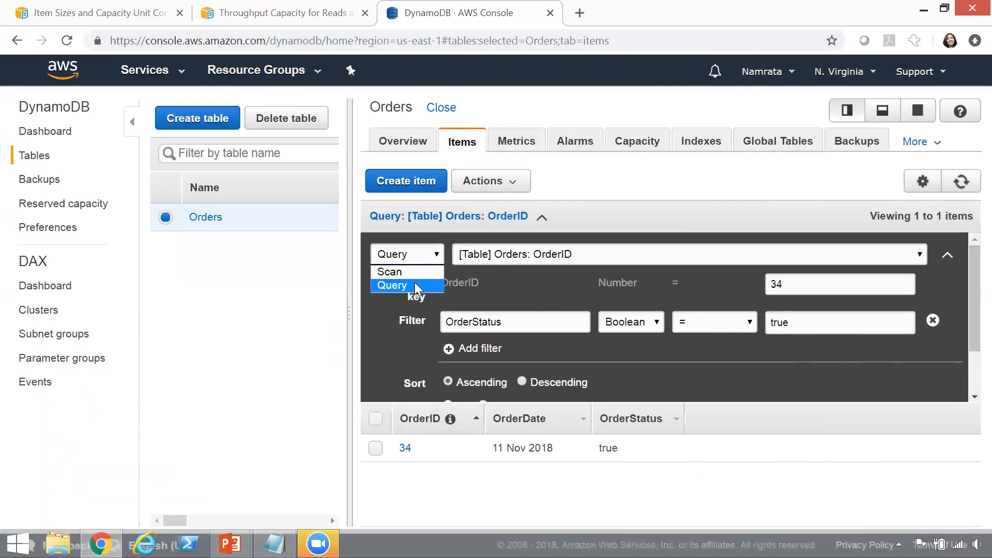
{"action": "left_click", "coordinate": [546, 291]}
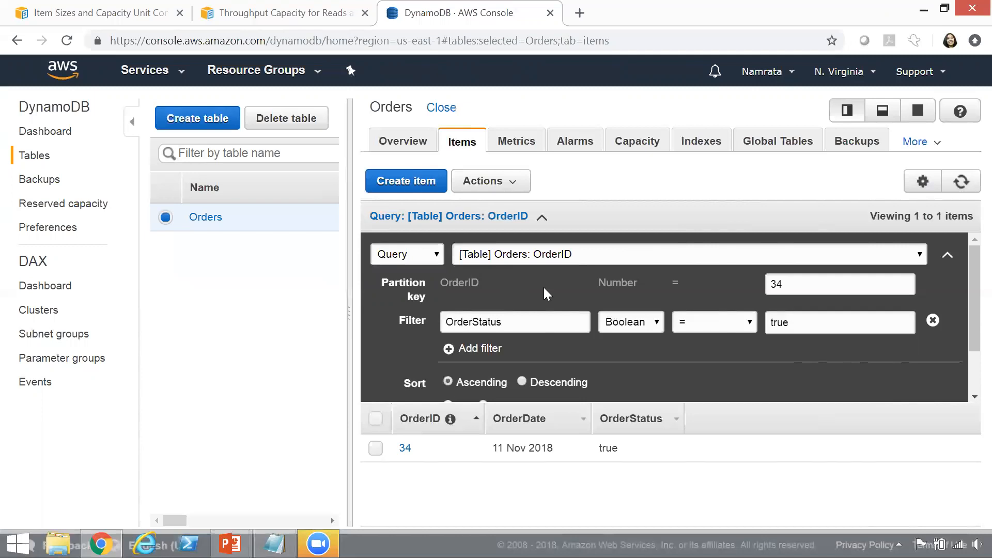
Switch to the PowerPoint slide show and advance to the slide comparing Scan Table and Query Table.
{"action": "key", "text": "alt+Tab"}
{"action": "key", "text": "alt+Tab"}
{"action": "key", "text": "alt+Tab"}
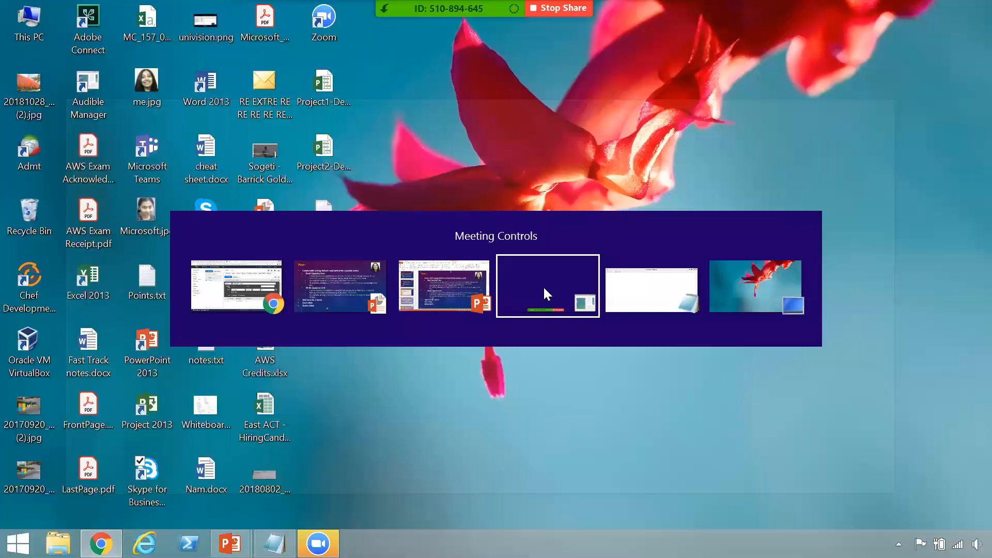
{"action": "key", "text": "alt+Tab"}
{"action": "key", "text": "alt+Tab"}
{"action": "key", "text": "alt+Tab"}
{"action": "key", "text": "alt+Tab"}
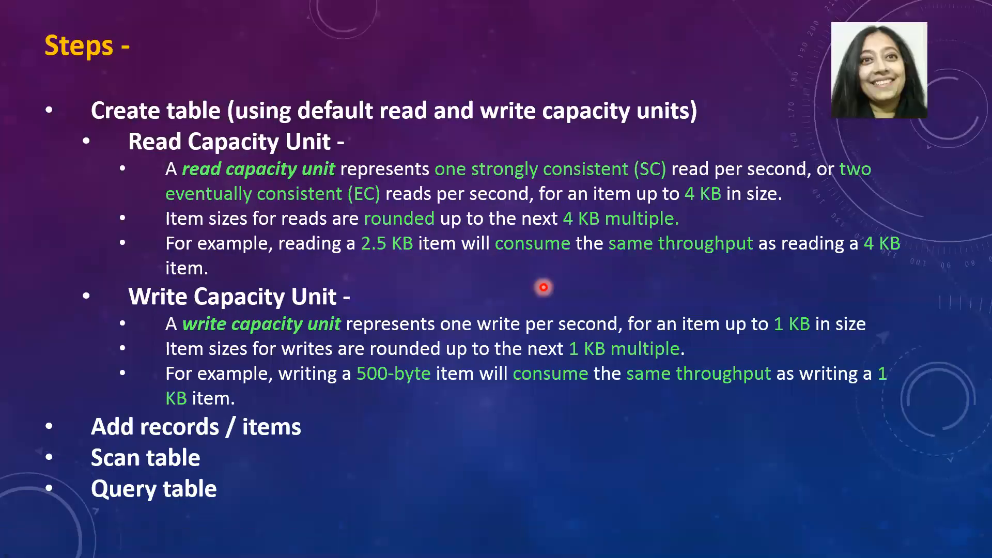
{"action": "key", "text": "Right"}
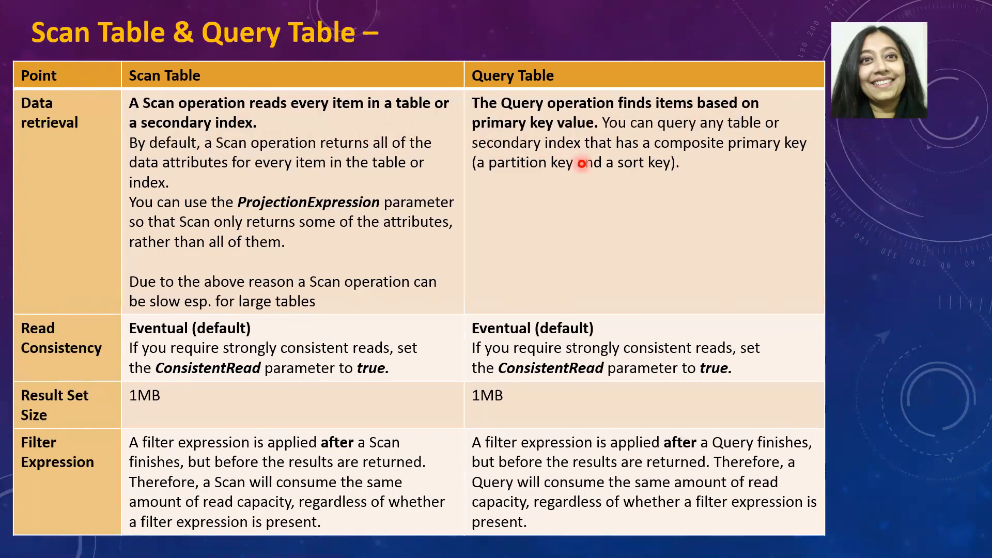
Switch to the DynamoDB console in the browser and try to run the Orders query without an OrderID value or the OrderStatus filter.
{"action": "key", "text": "alt+Tab"}
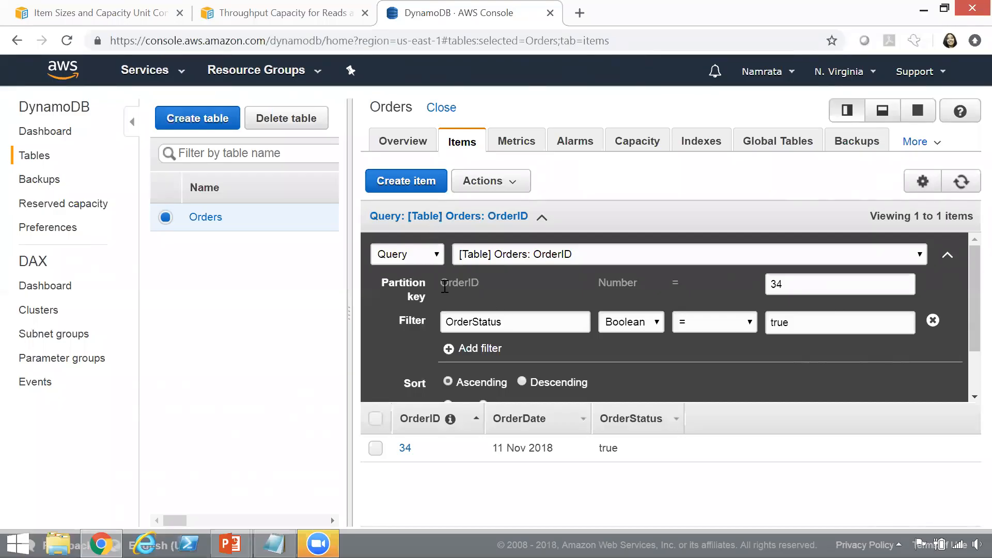
{"action": "left_click", "coordinate": [881, 279]}
{"action": "key", "text": "ctrl+a"}
{"action": "key", "text": "BackSpace"}
{"action": "left_click", "coordinate": [932, 321]}
{"action": "left_click_drag", "start_coordinate": [972, 315], "coordinate": [972, 376]}
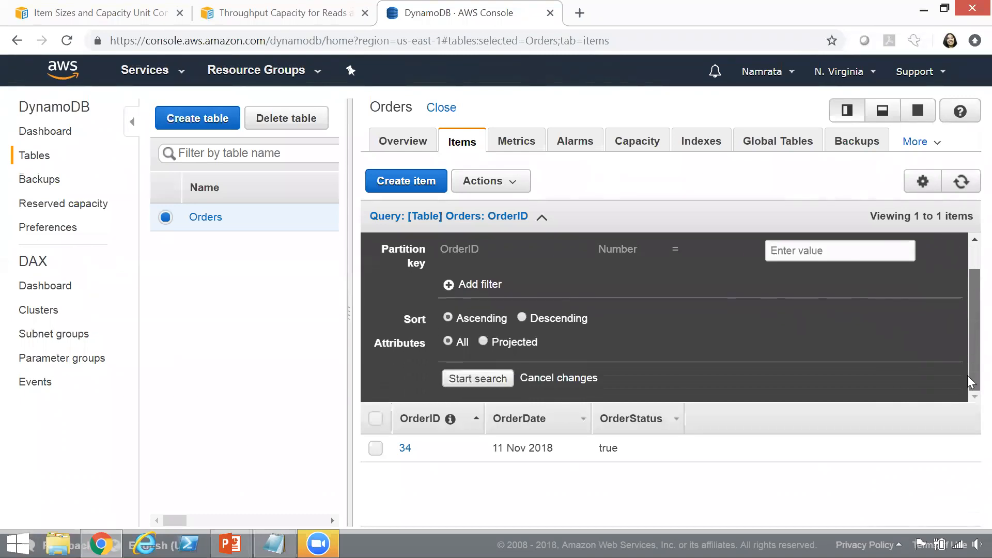
{"action": "left_click", "coordinate": [474, 380]}
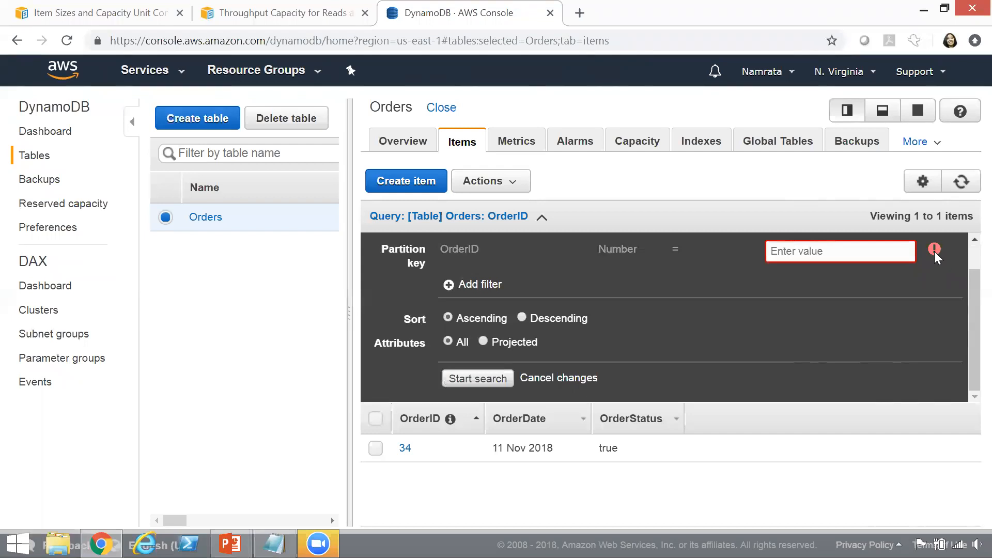
{"action": "left_click", "coordinate": [806, 254]}
Change the operation to Scan on the Orders table, run it without filters, and look across all the returned columns.
{"action": "scroll", "coordinate": [969, 380], "scroll_direction": "up", "scroll_amount": 1}
{"action": "left_click", "coordinate": [425, 265]}
{"action": "left_click", "coordinate": [421, 271]}
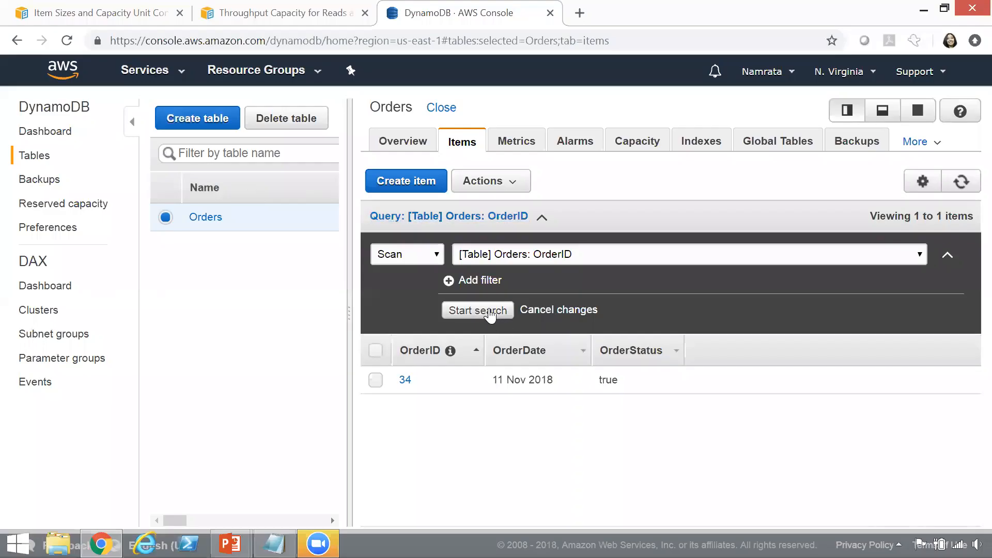
{"action": "left_click", "coordinate": [478, 310]}
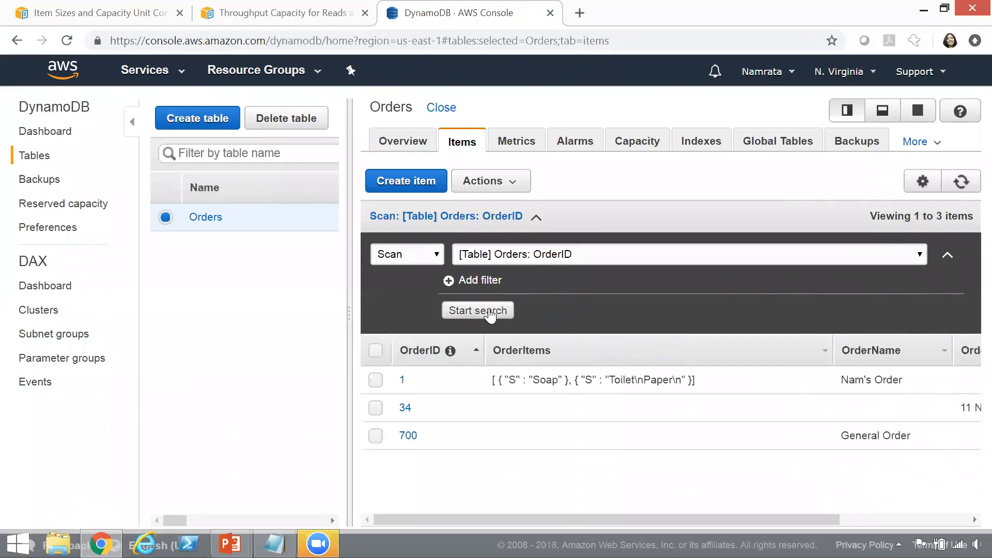
{"action": "left_click_drag", "start_coordinate": [640, 517], "coordinate": [827, 517]}
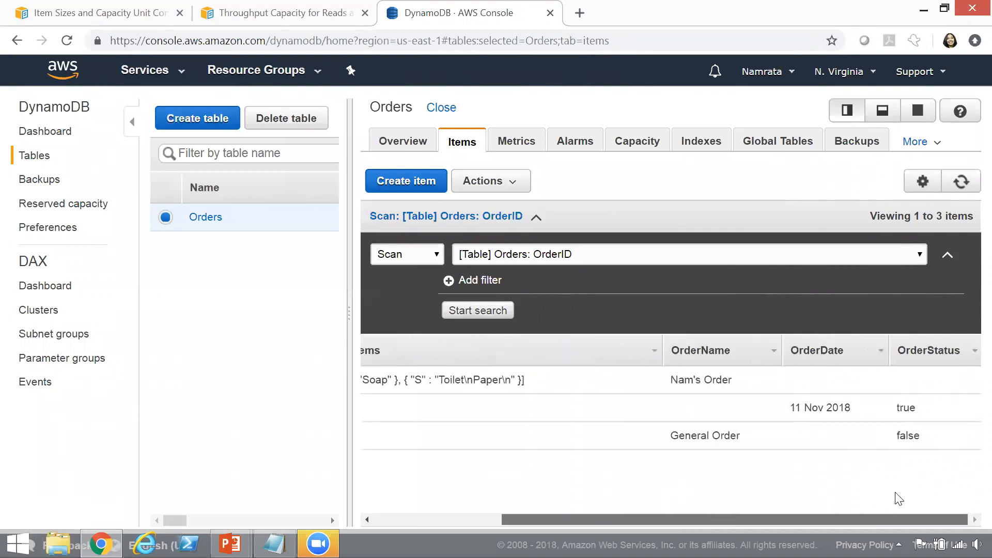
{"action": "left_click_drag", "start_coordinate": [918, 502], "coordinate": [584, 500]}
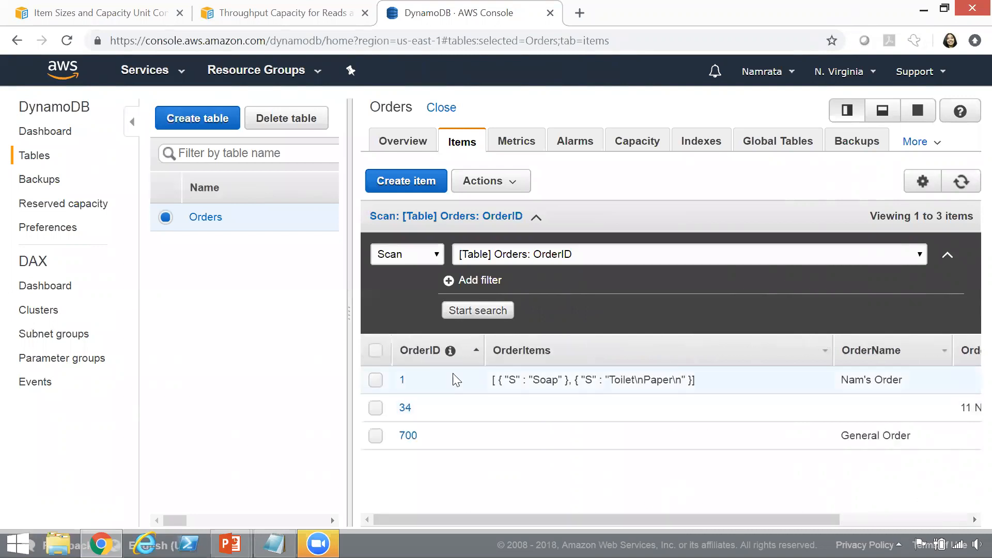